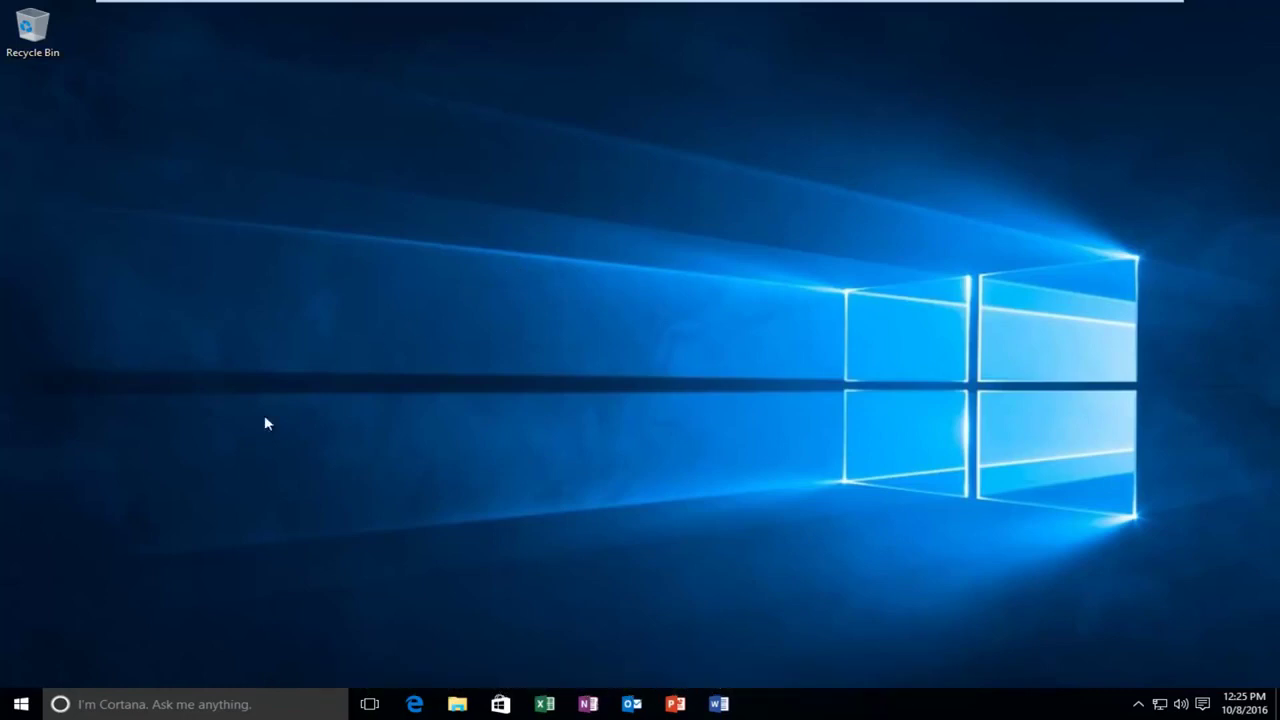
- Find 'display settings' through Start search and open the Display settings page
click(20, 702)
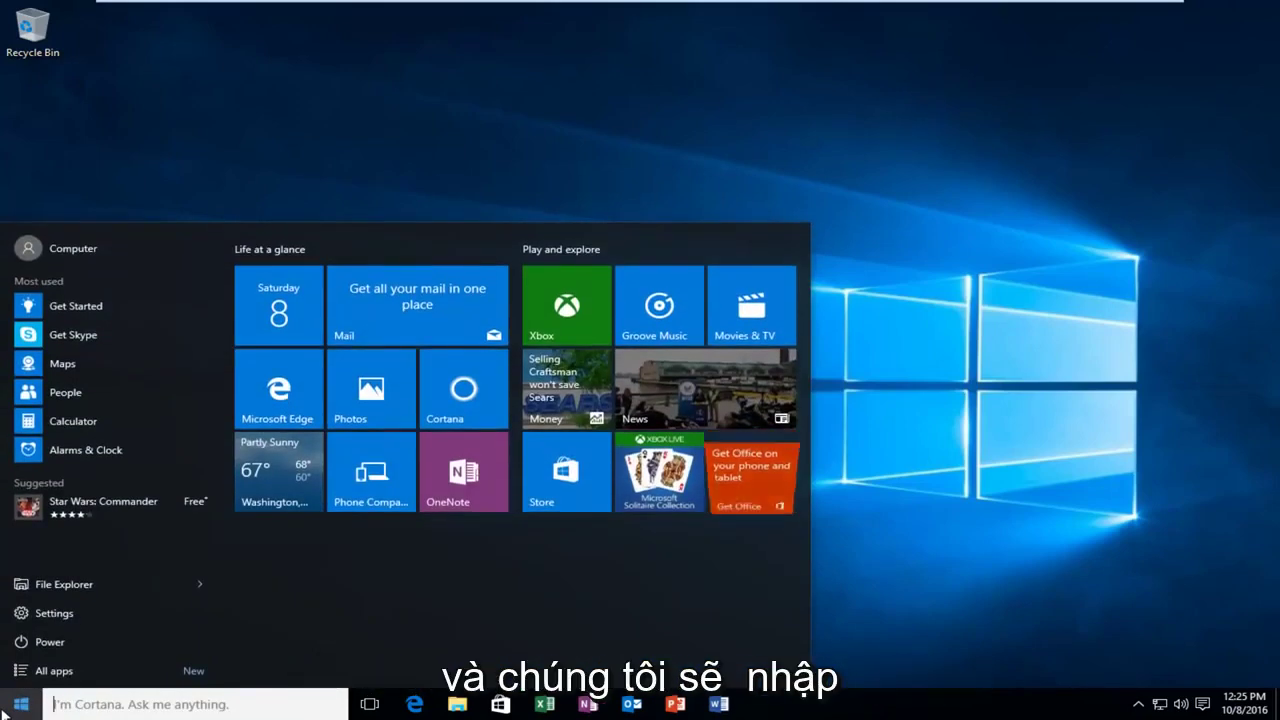
text(display settin)
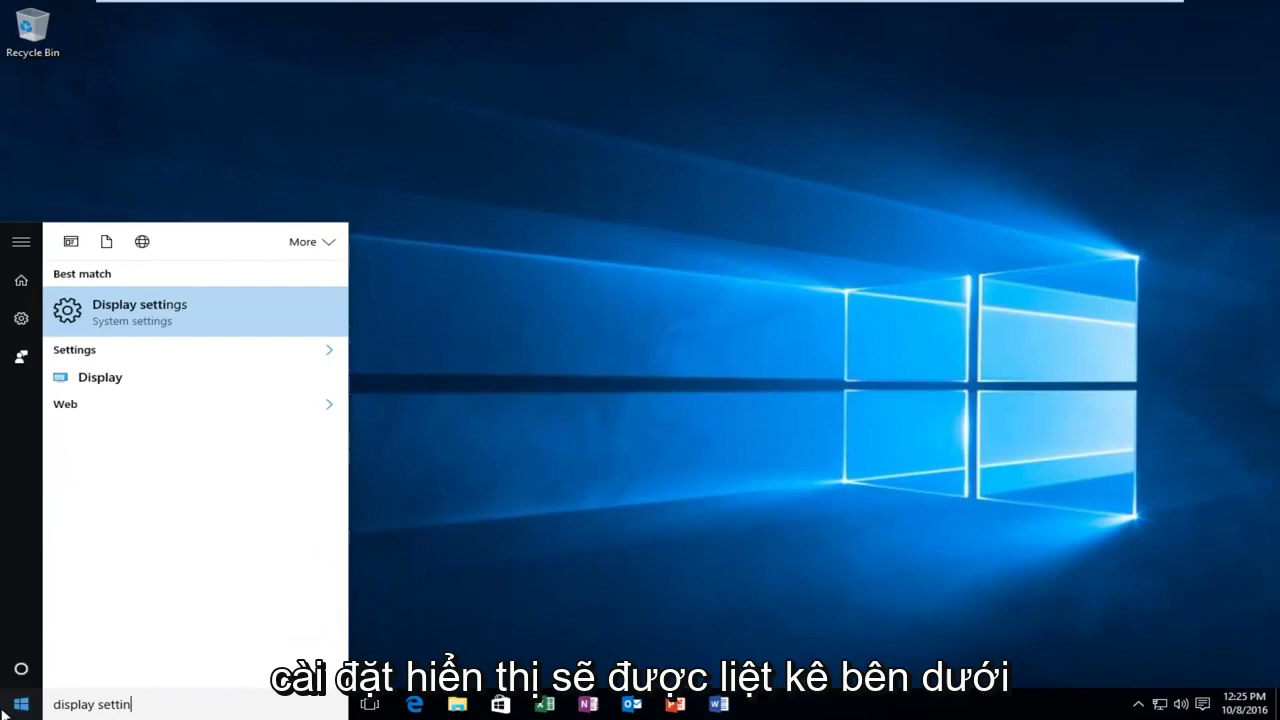
text(gs)
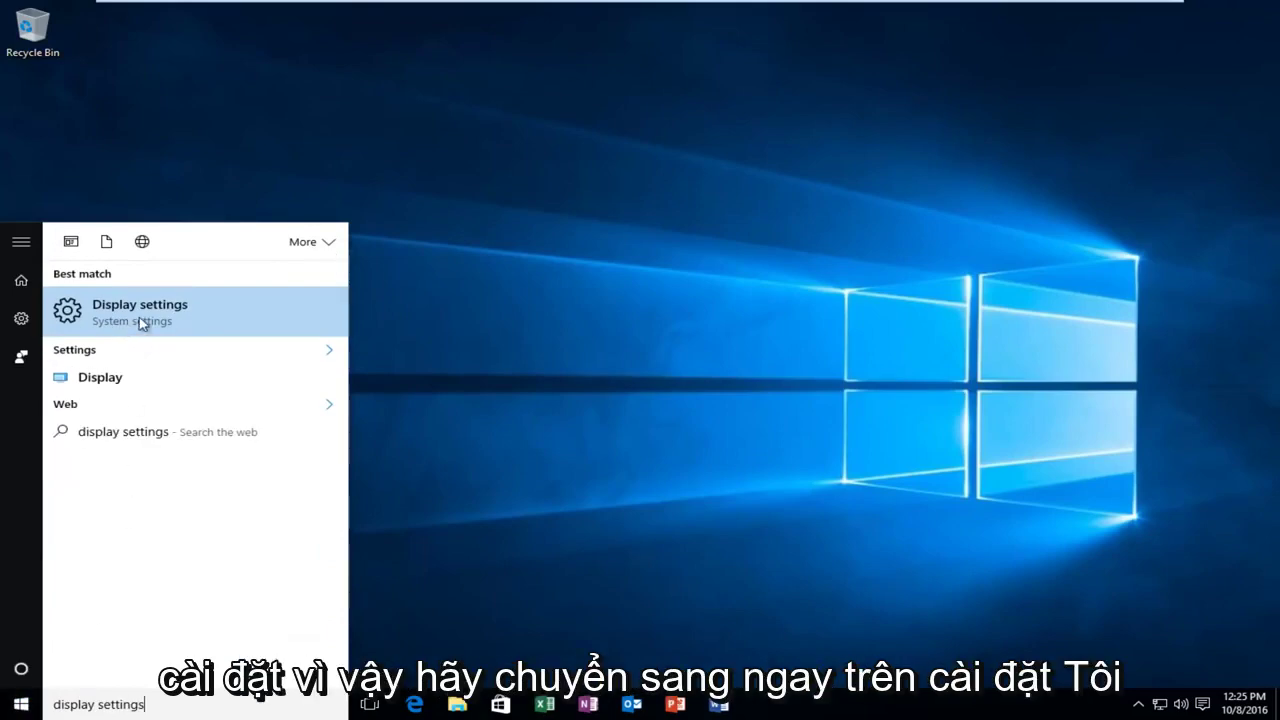
click(141, 323)
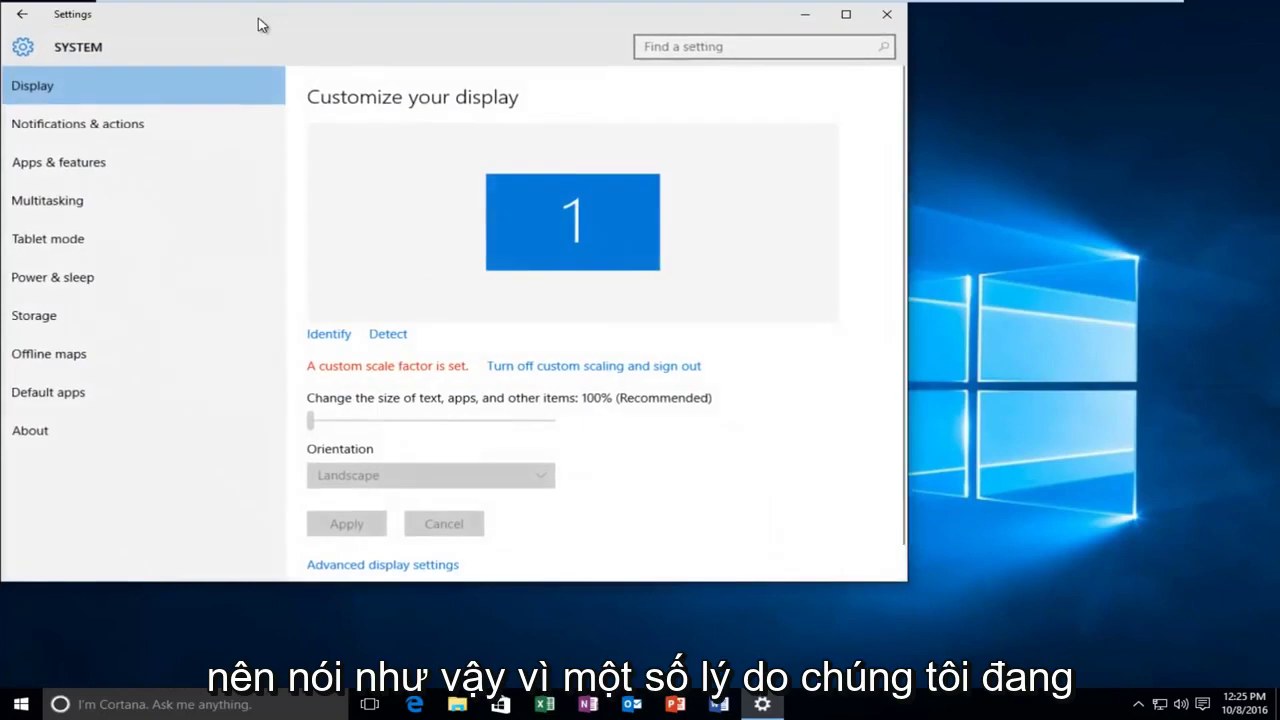
drag(263, 23, 421, 35)
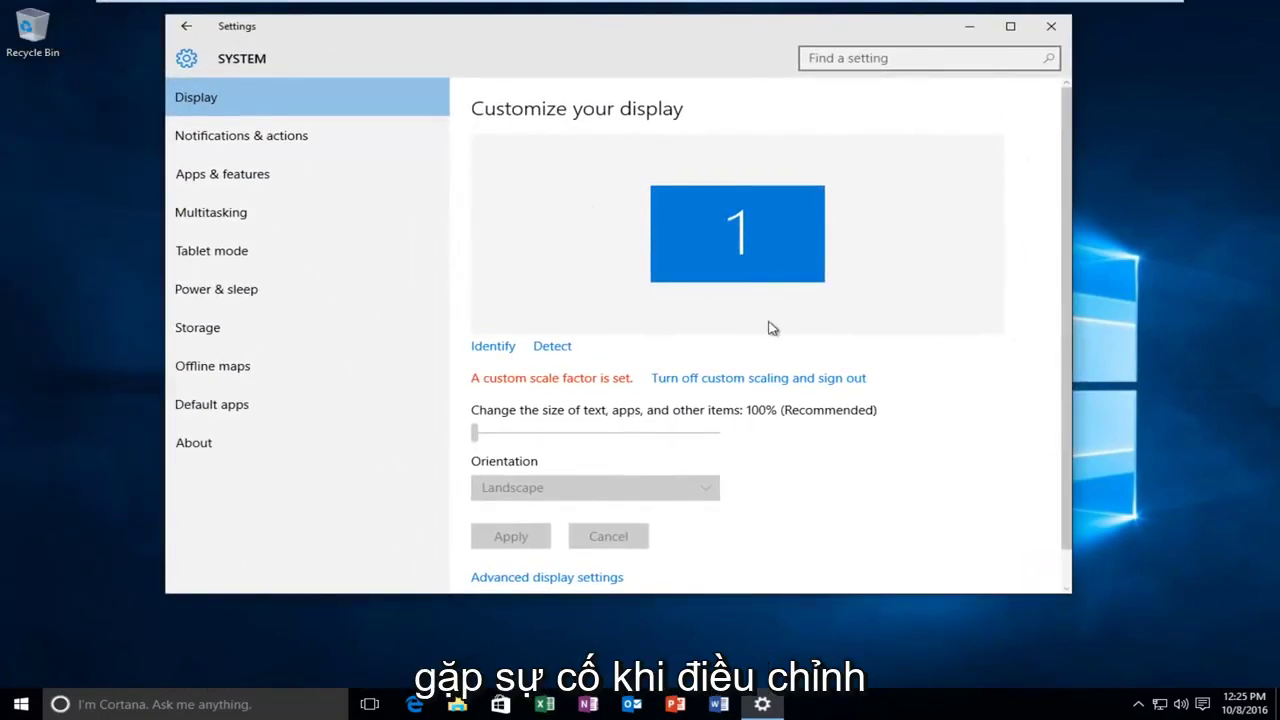
- Open Advanced display settings and check the resolution list, leaving it at 1440 × 900
scroll(725, 368, down, 1)
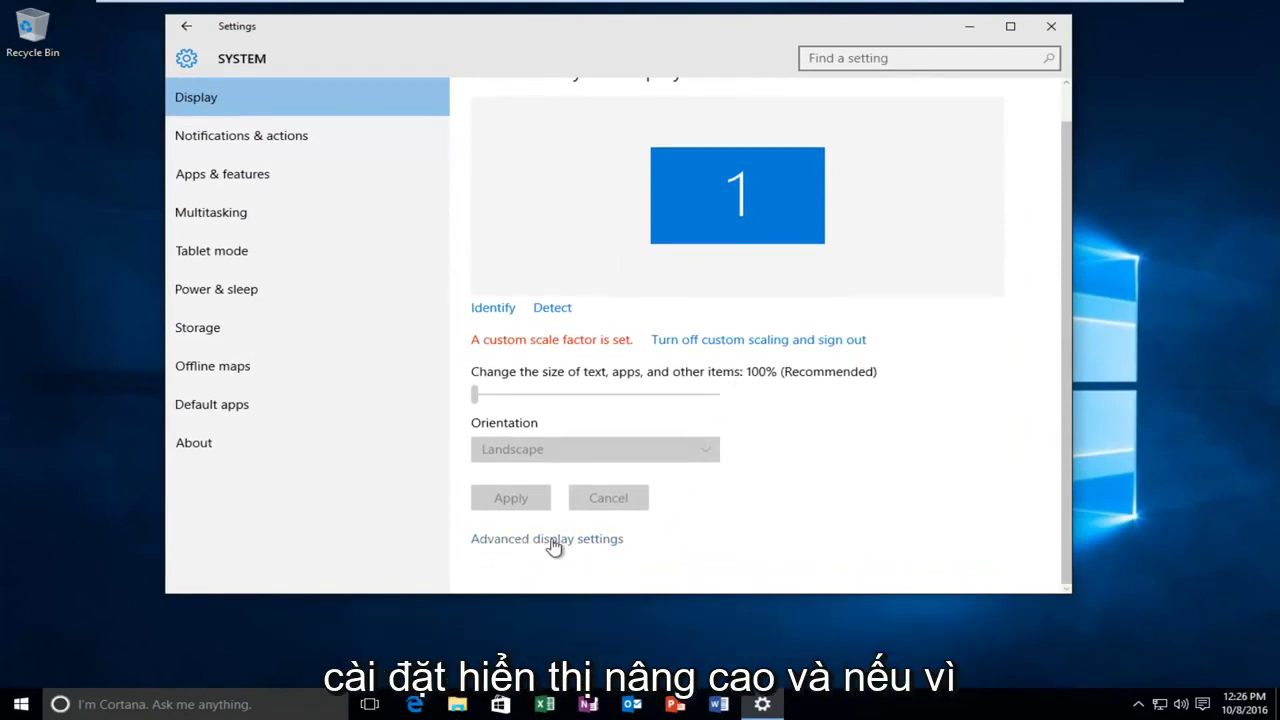
click(512, 541)
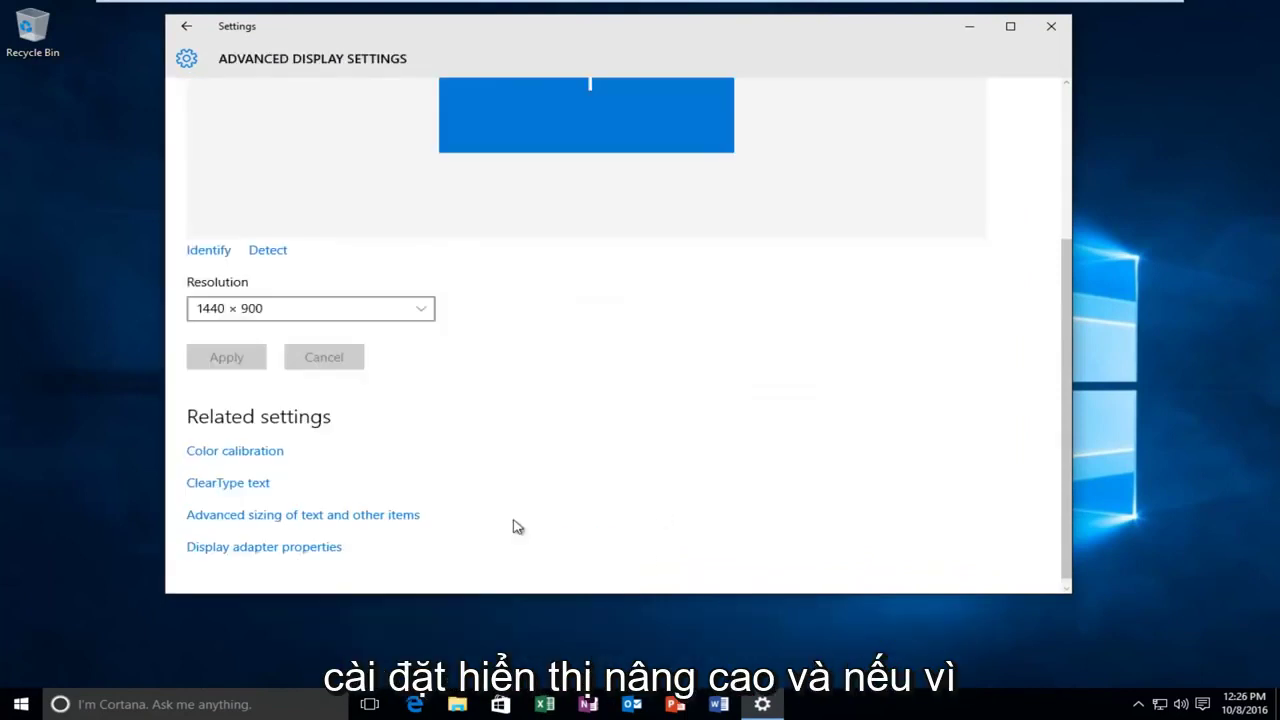
click(399, 323)
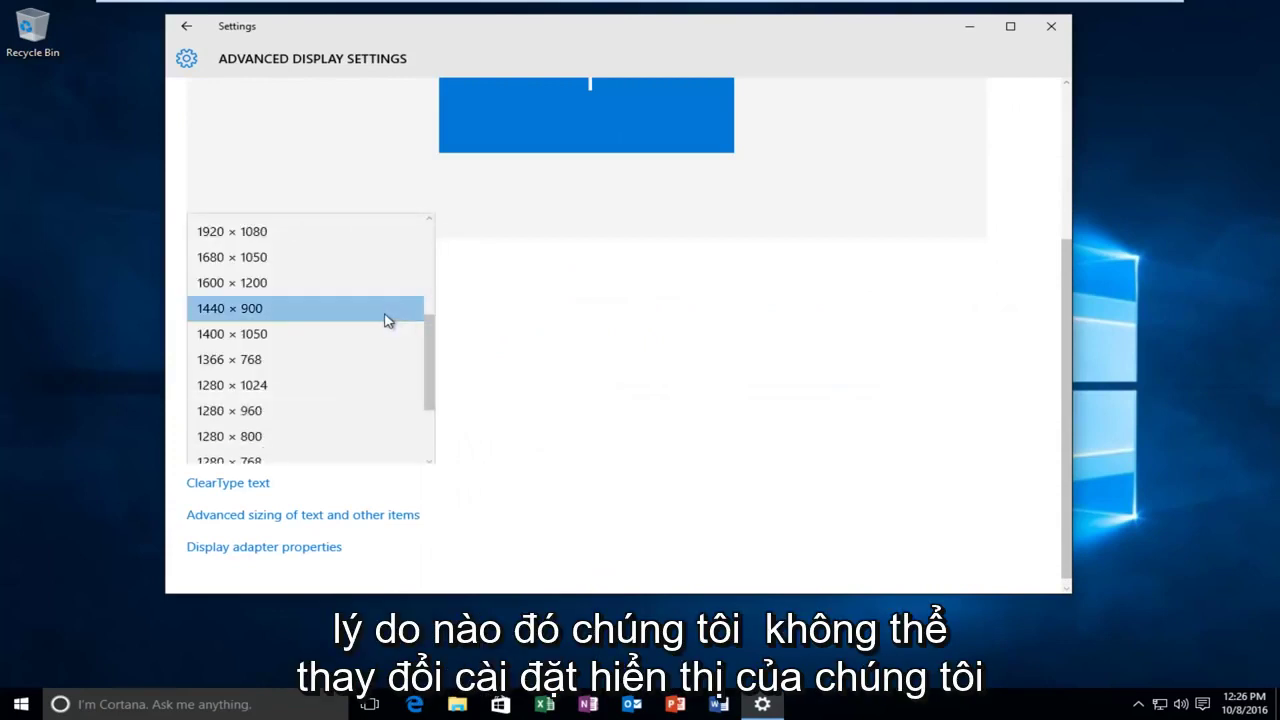
click(558, 390)
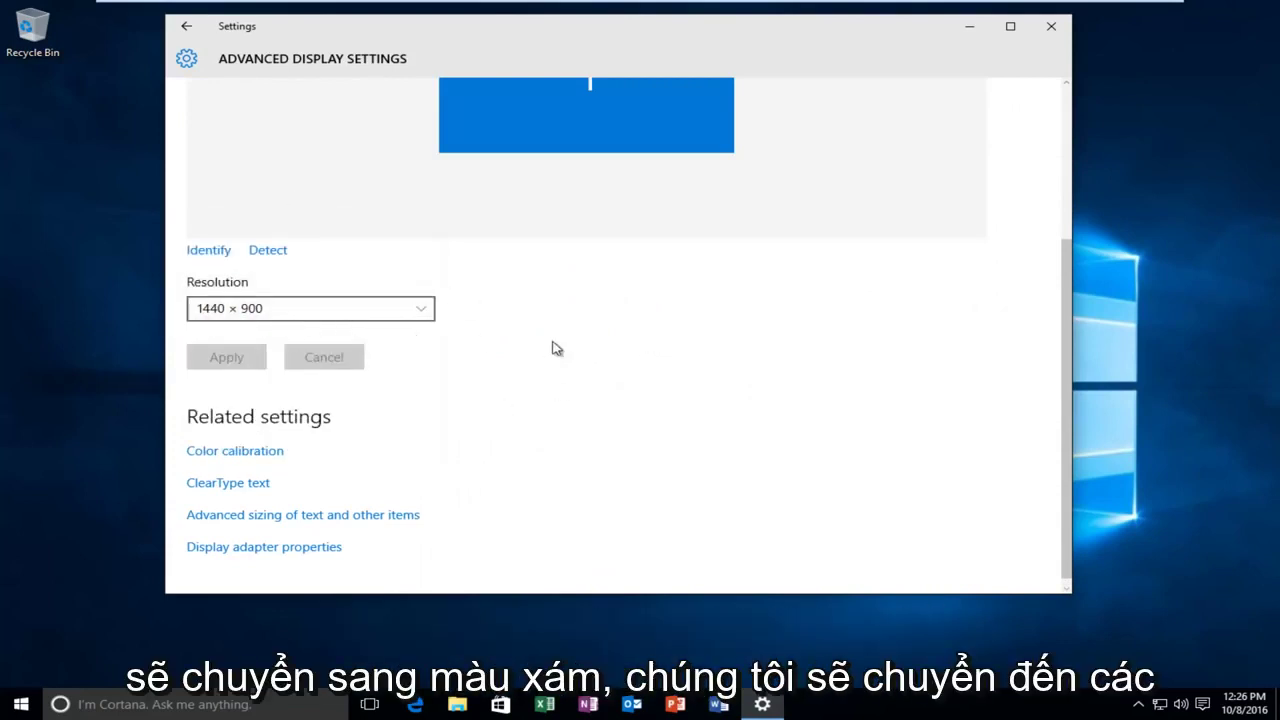
scroll(609, 364, down, 1)
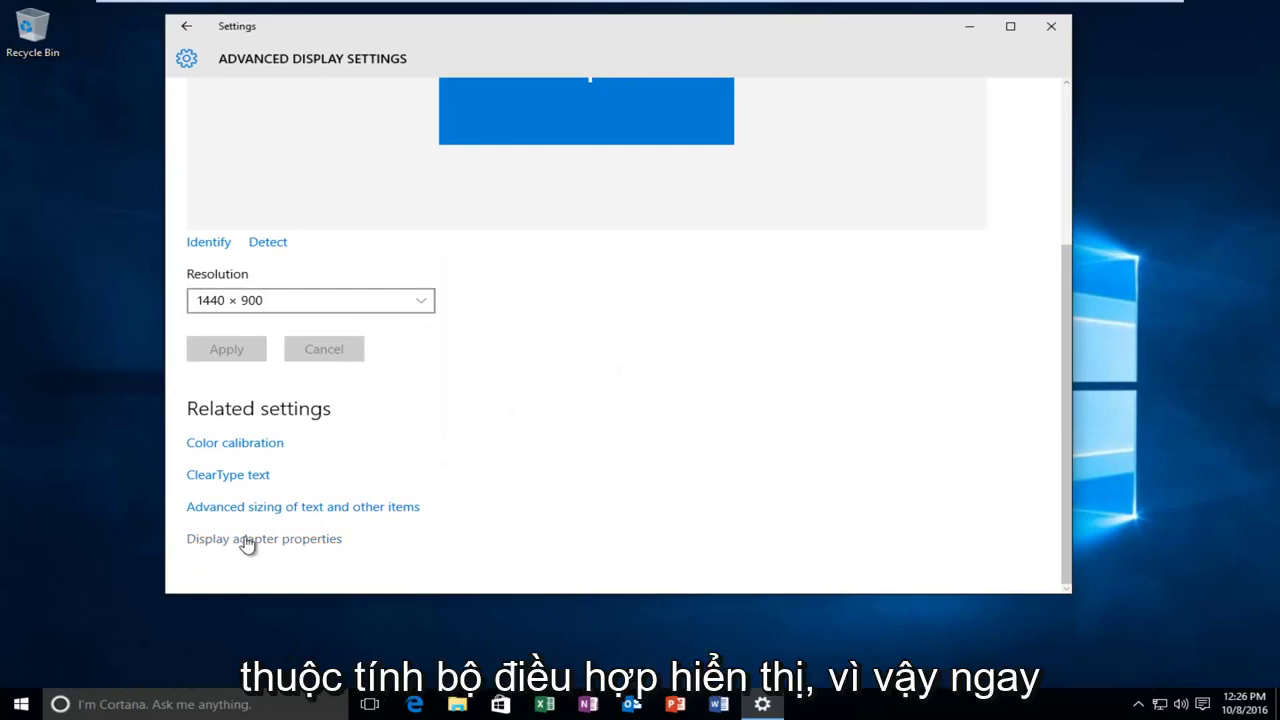
- Show the VMware SVGA 3D adapter's Driver tab with driver version 8.15.1.32
click(246, 543)
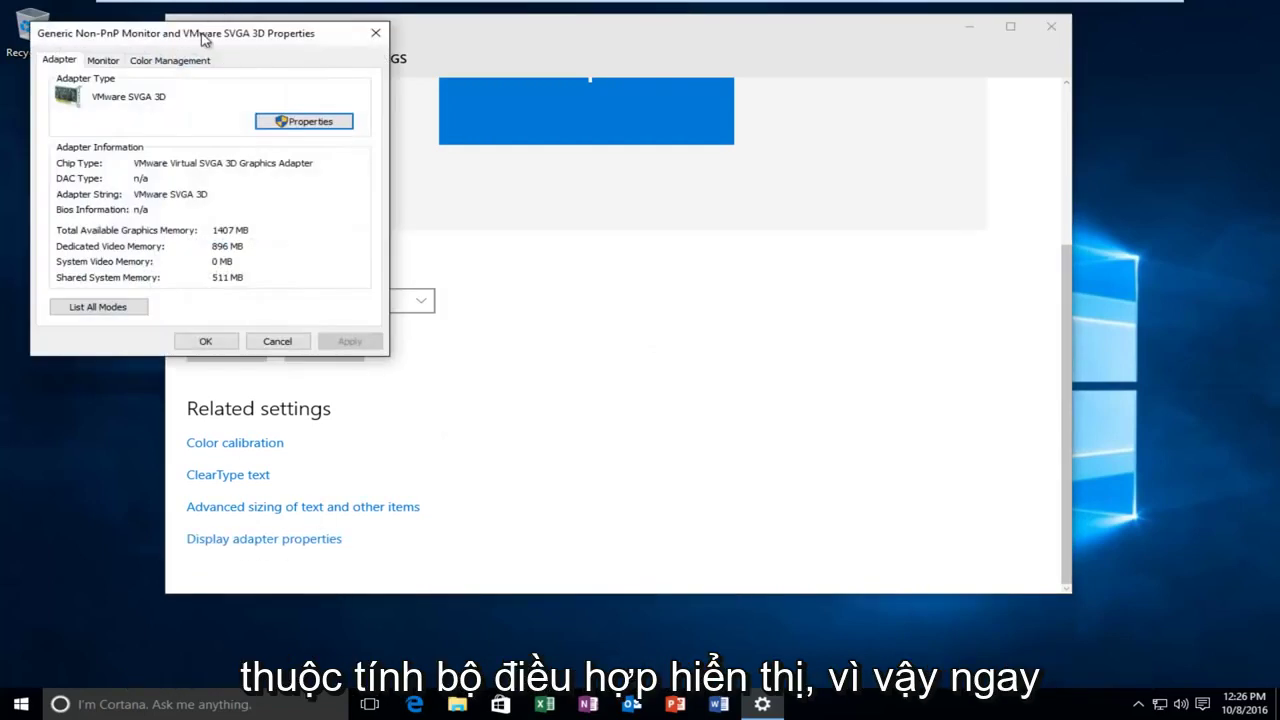
drag(210, 33, 567, 145)
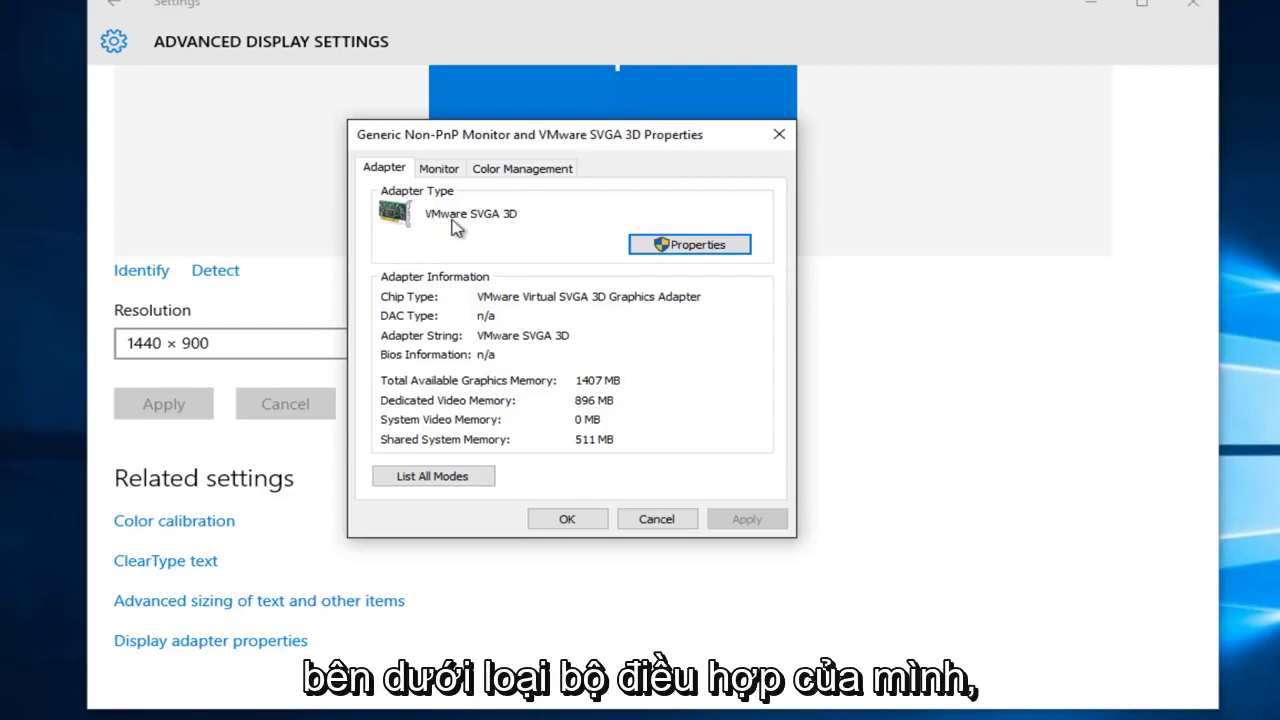
click(680, 250)
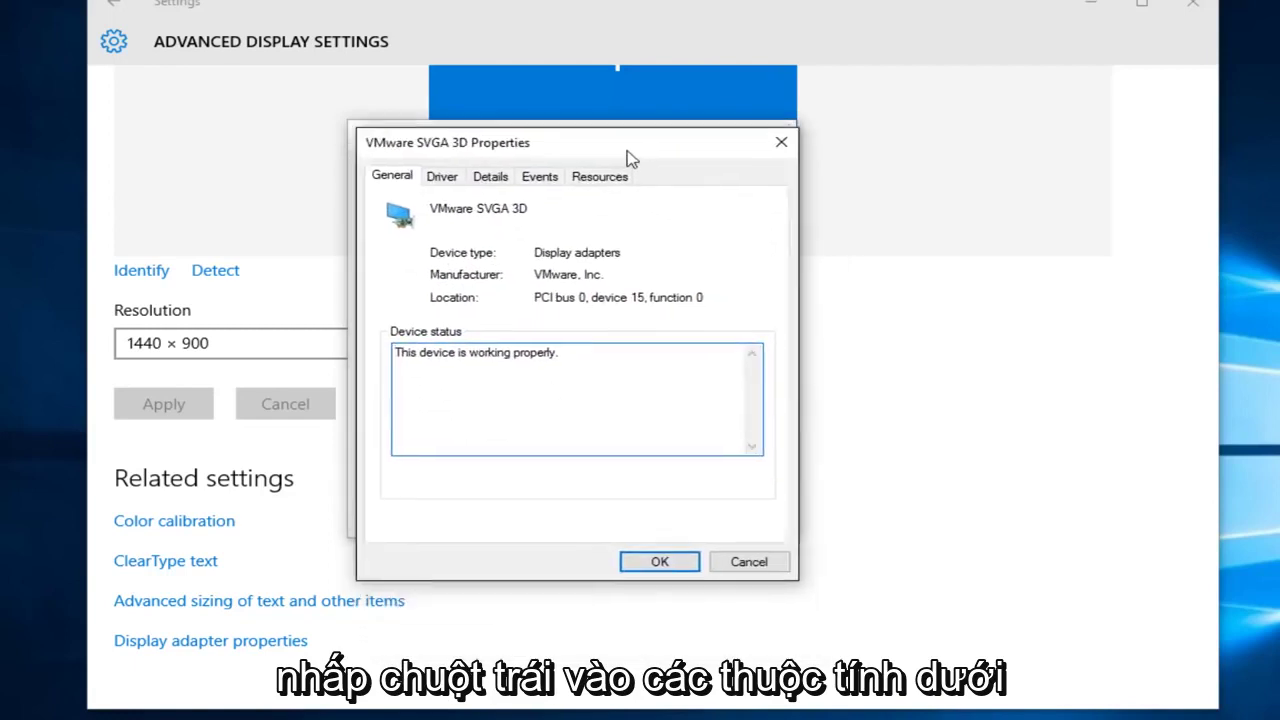
drag(630, 158, 639, 151)
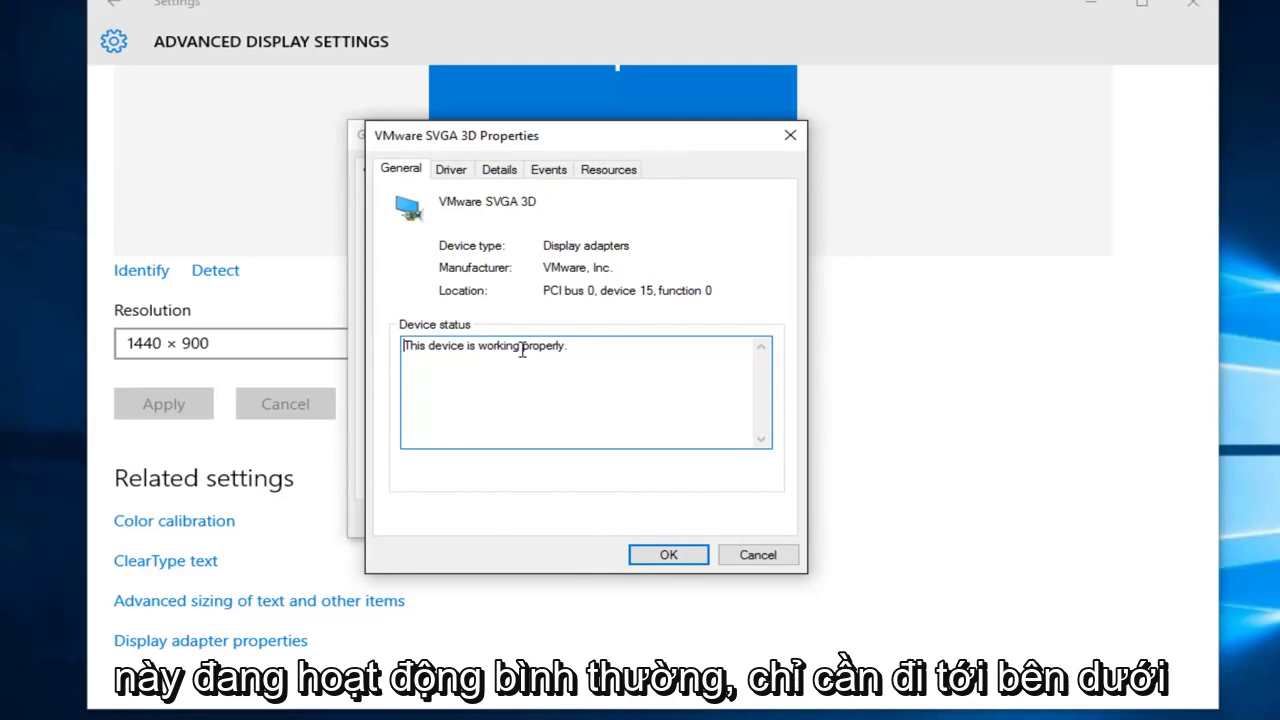
click(458, 176)
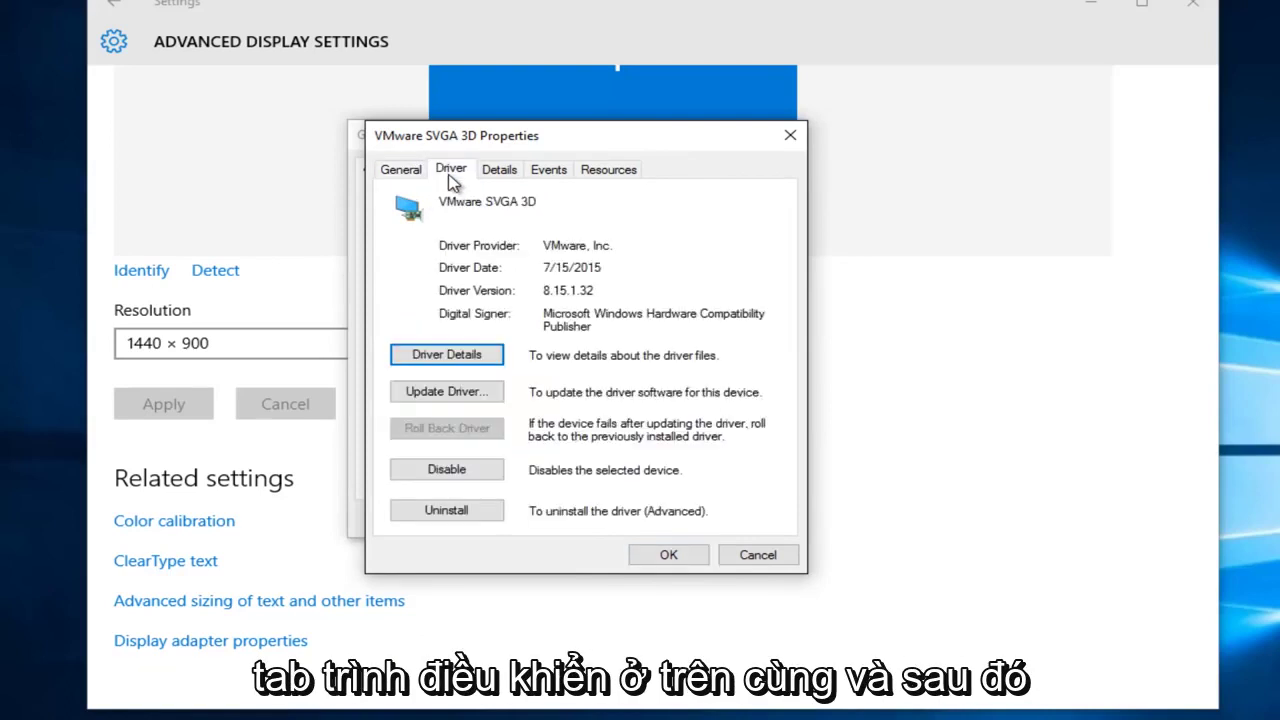
- Search automatically for a newer VMware SVGA 3D driver, confirming the best one is installed
click(433, 396)
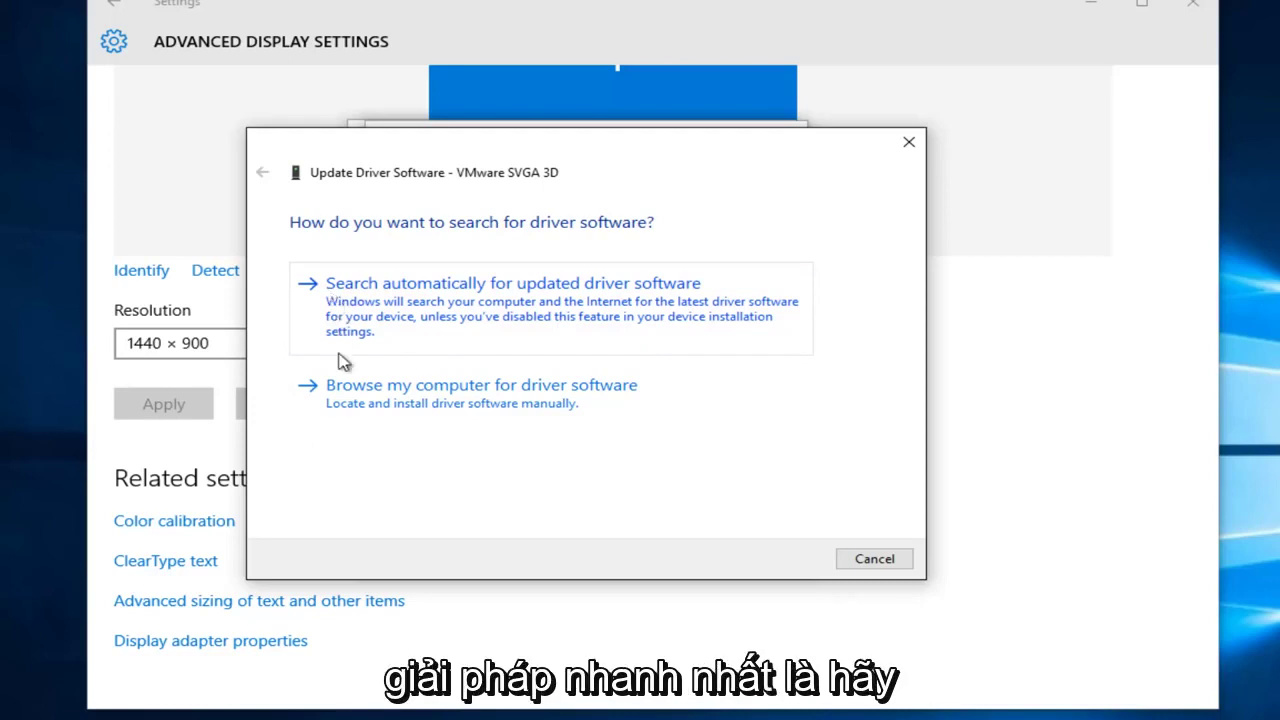
click(590, 302)
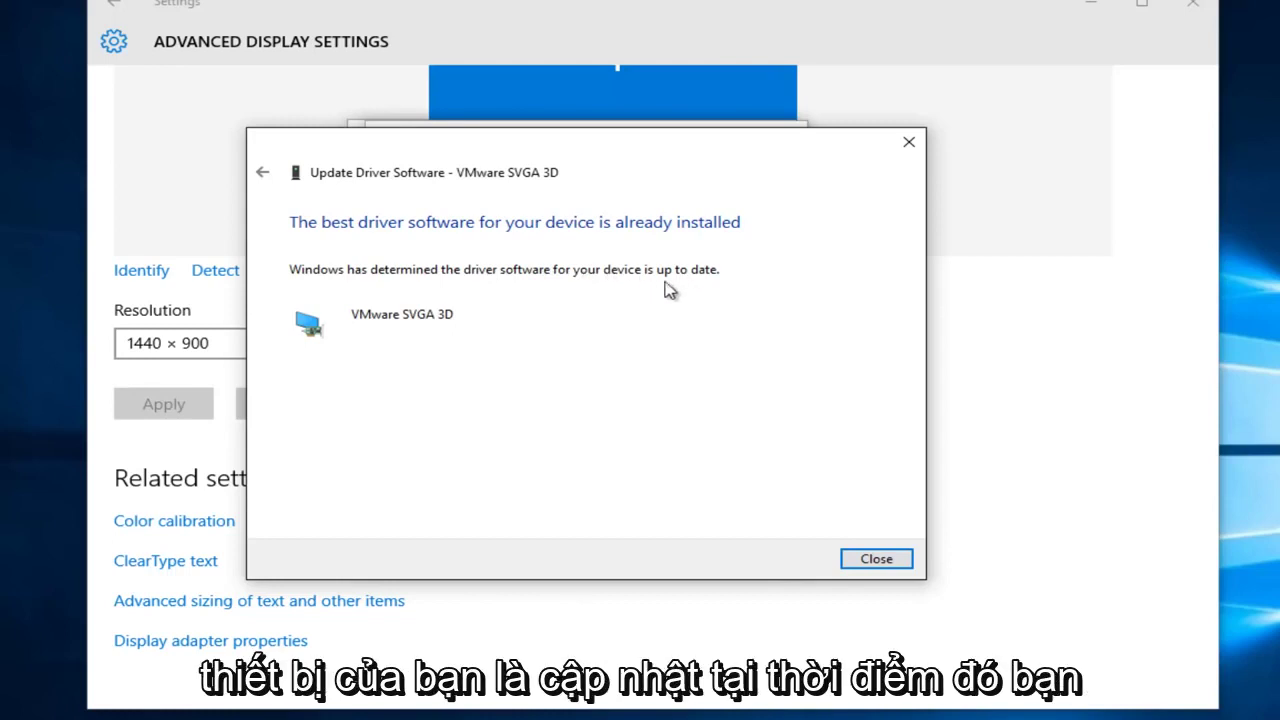
click(888, 558)
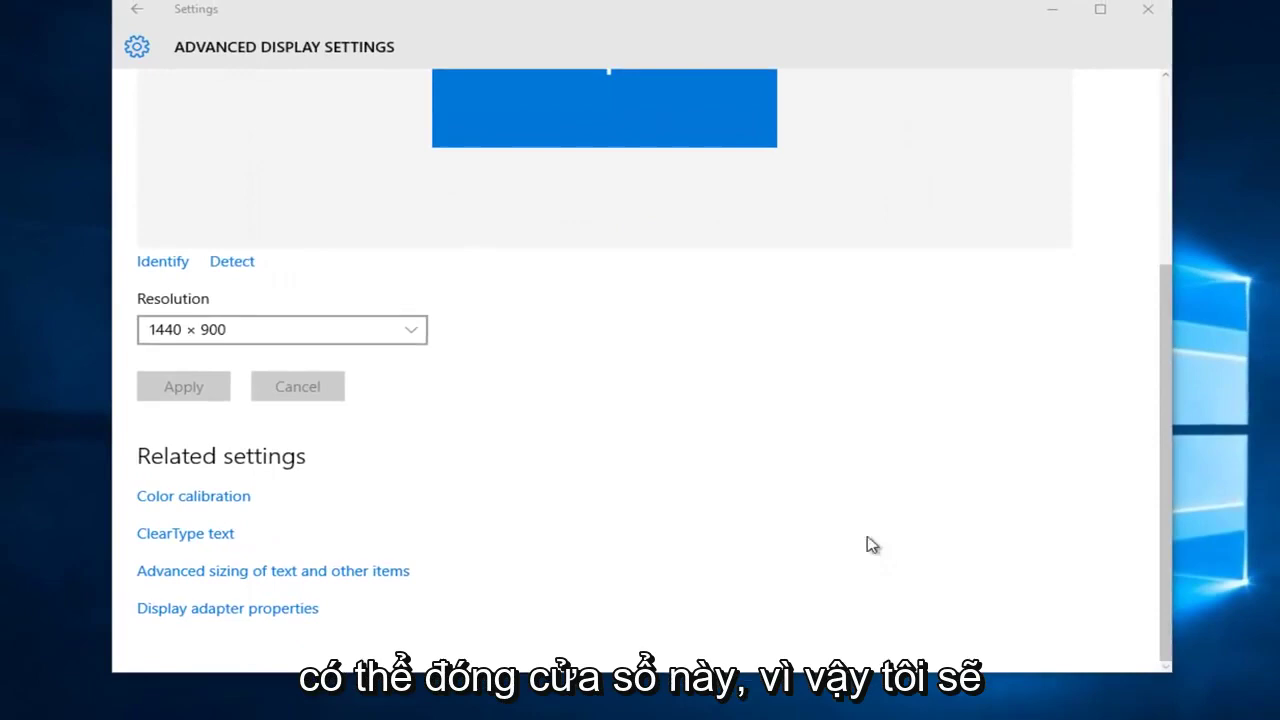
- Close Settings, the VMware SVGA 3D properties and the monitor properties windows
click(1075, 27)
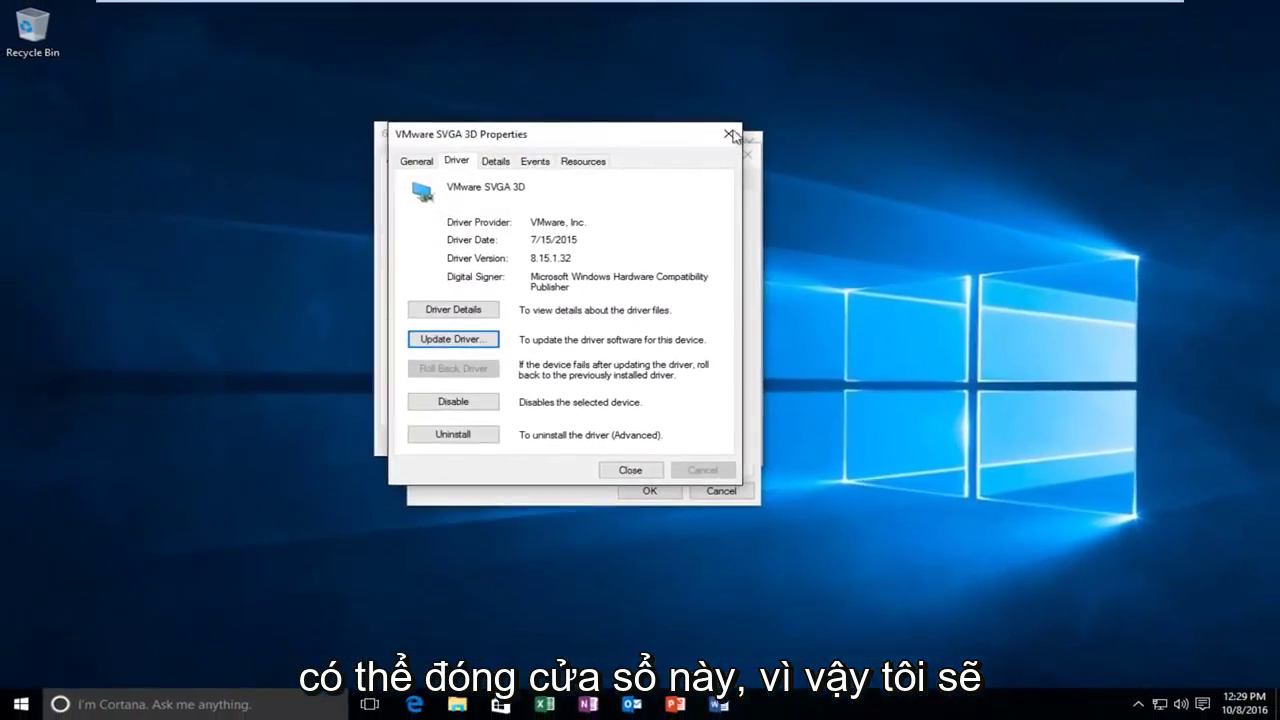
click(730, 134)
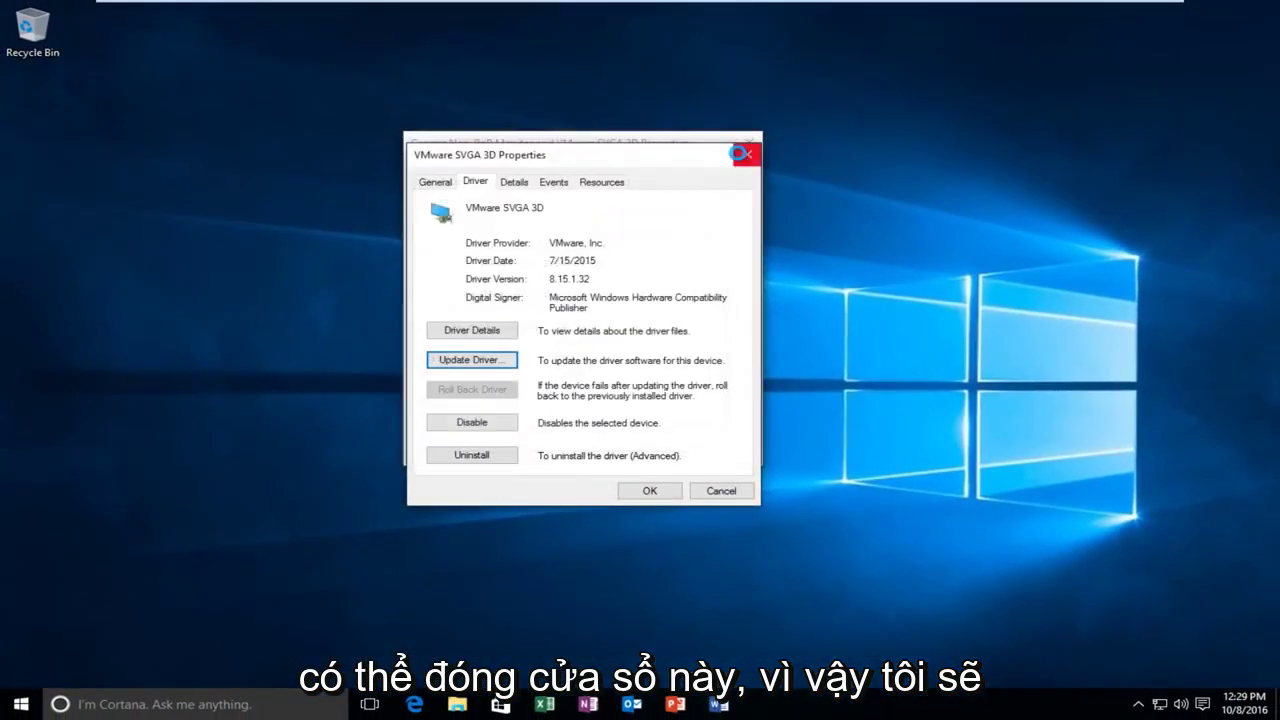
click(748, 143)
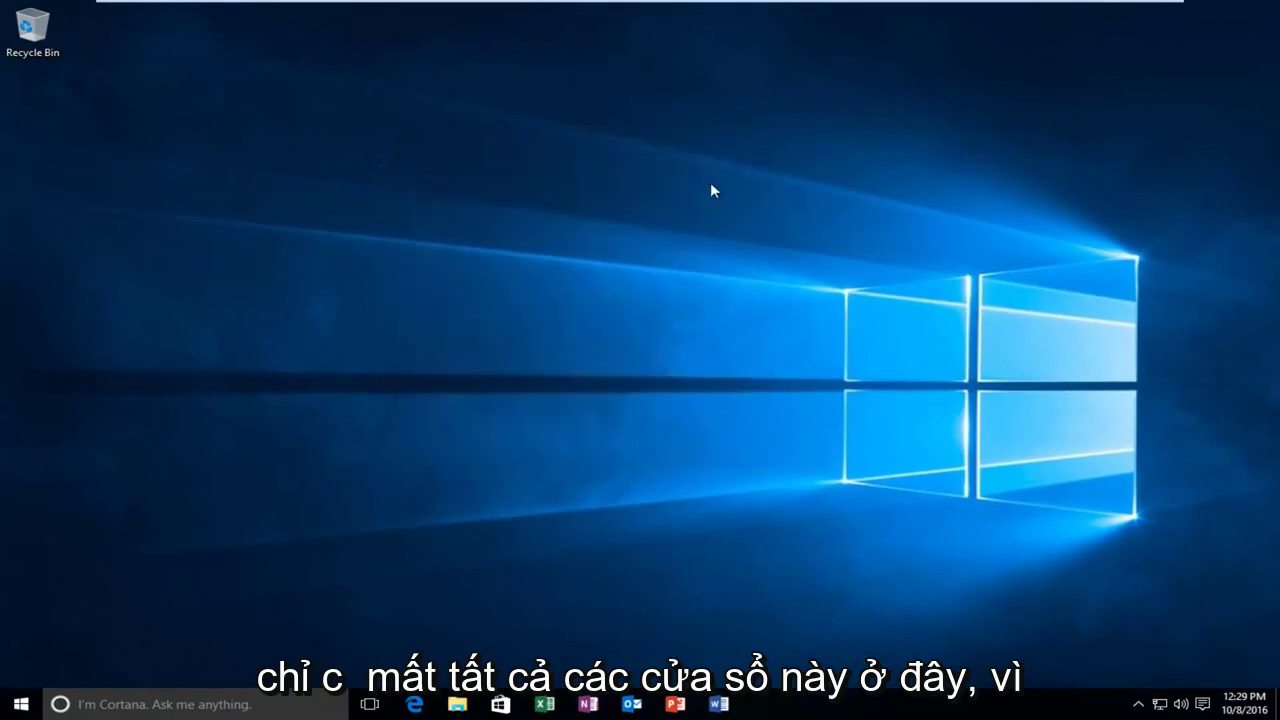
- Search Google for 'nvidia display driver' in Edge and open NVIDIA's Driver Downloads page
click(416, 705)
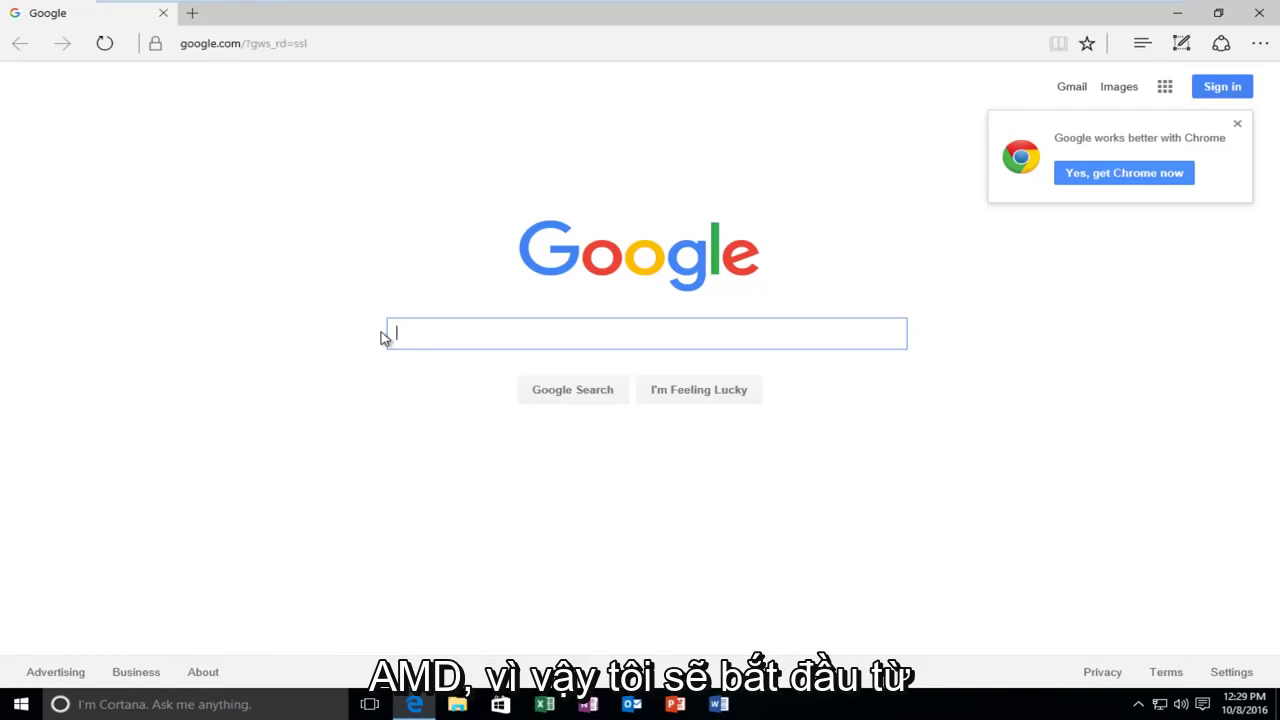
text(nvida)
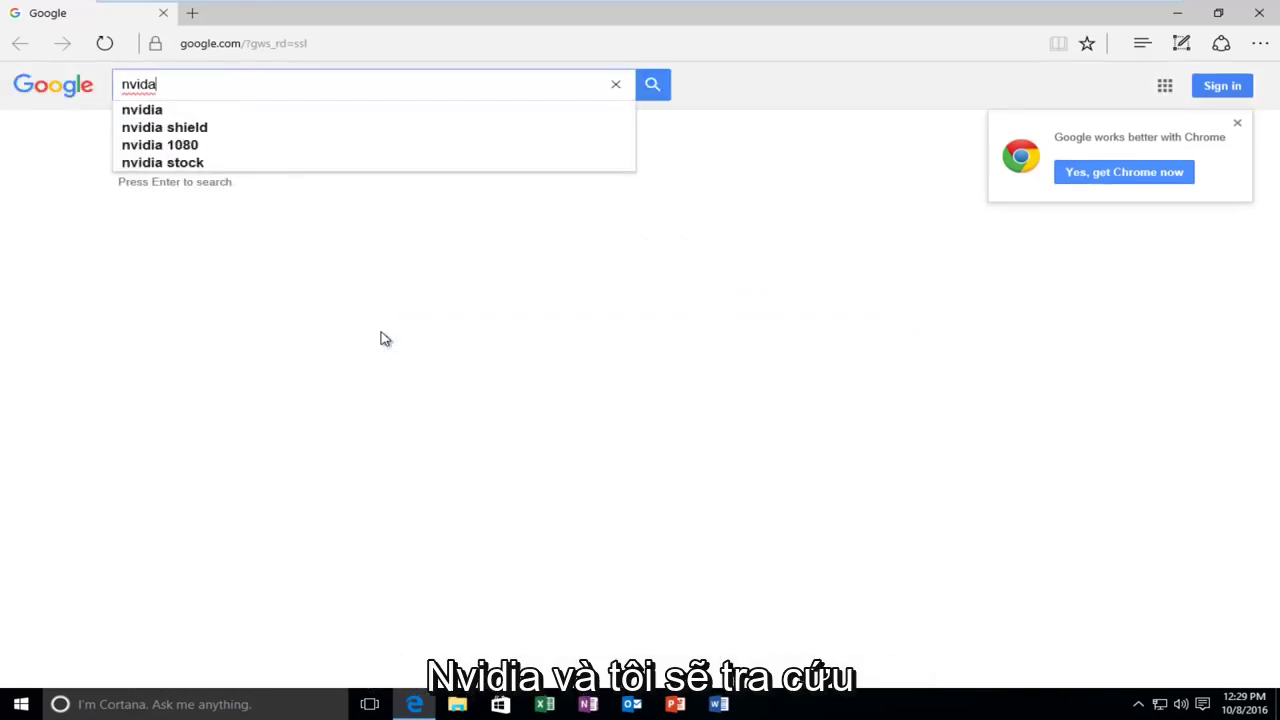
key(BackSpace)
text(ia )
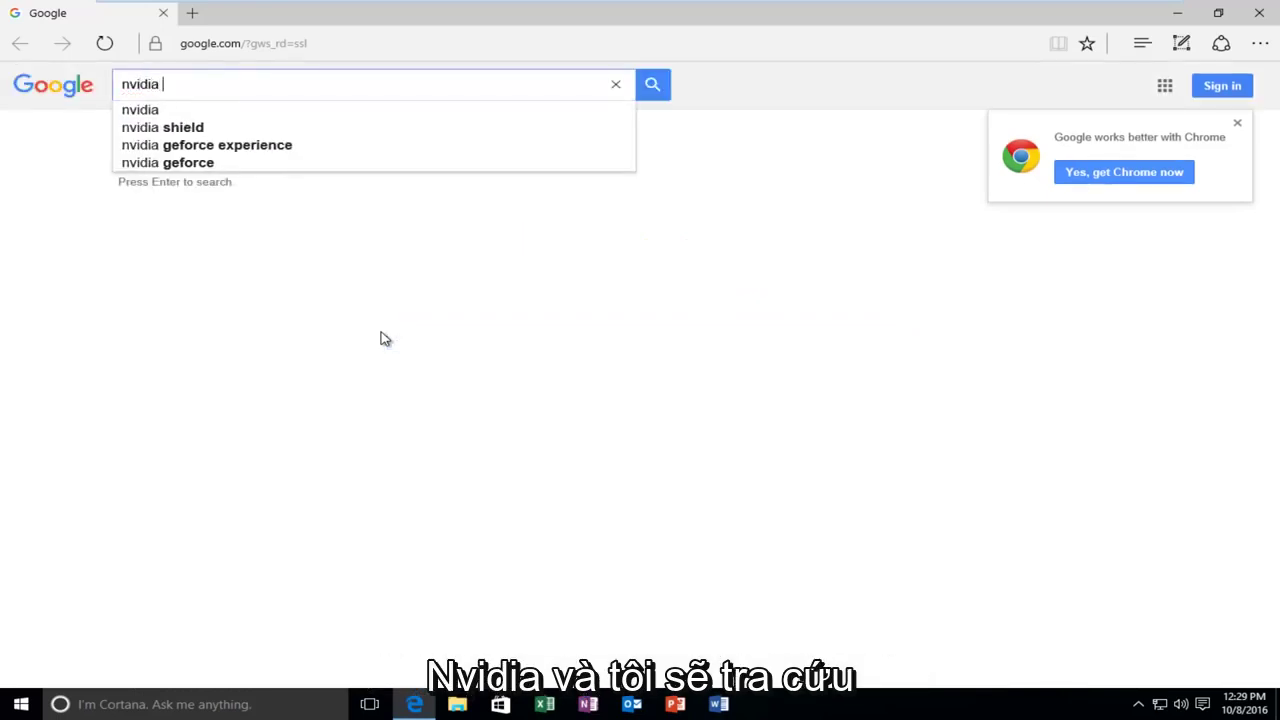
text(display drive)
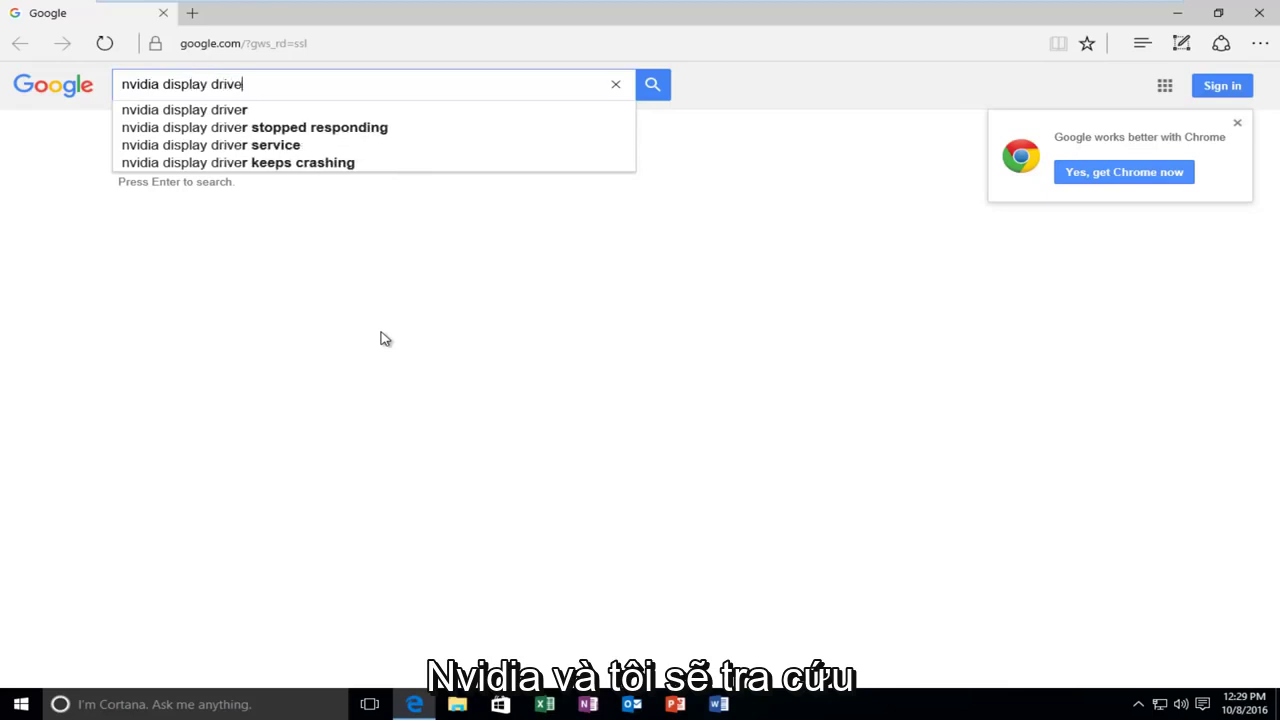
text(r)
key(Return)
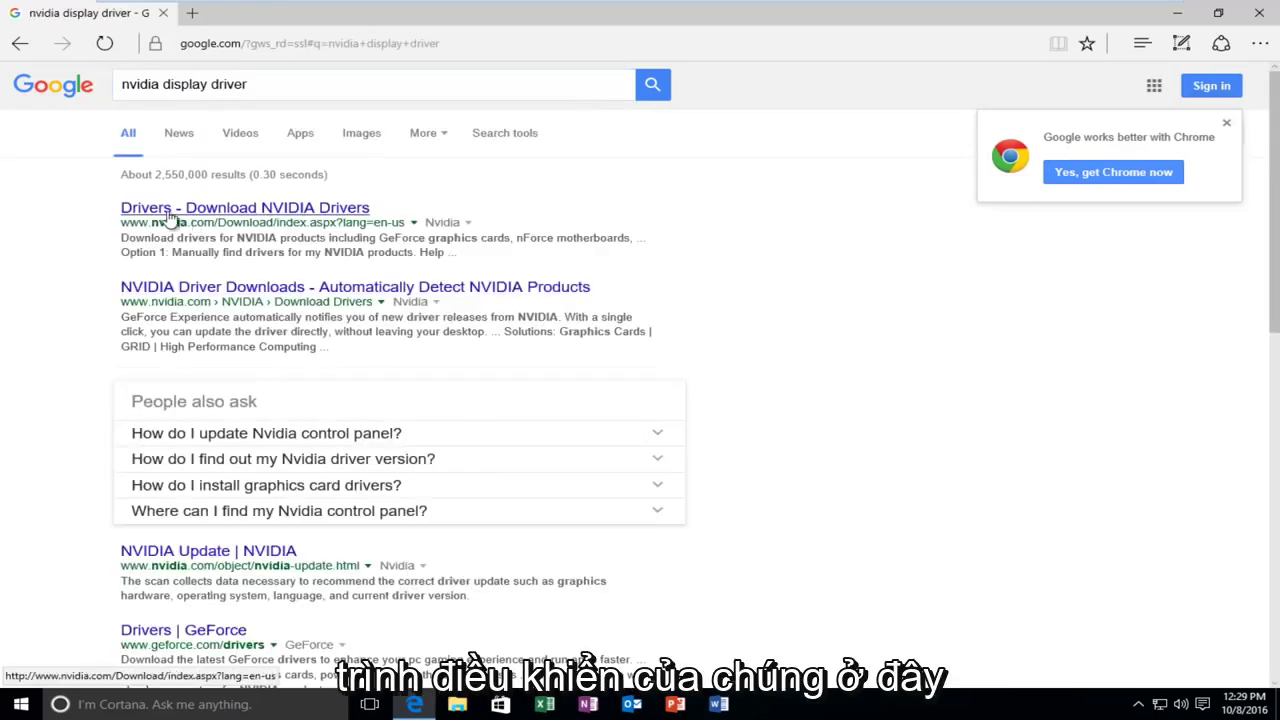
click(165, 212)
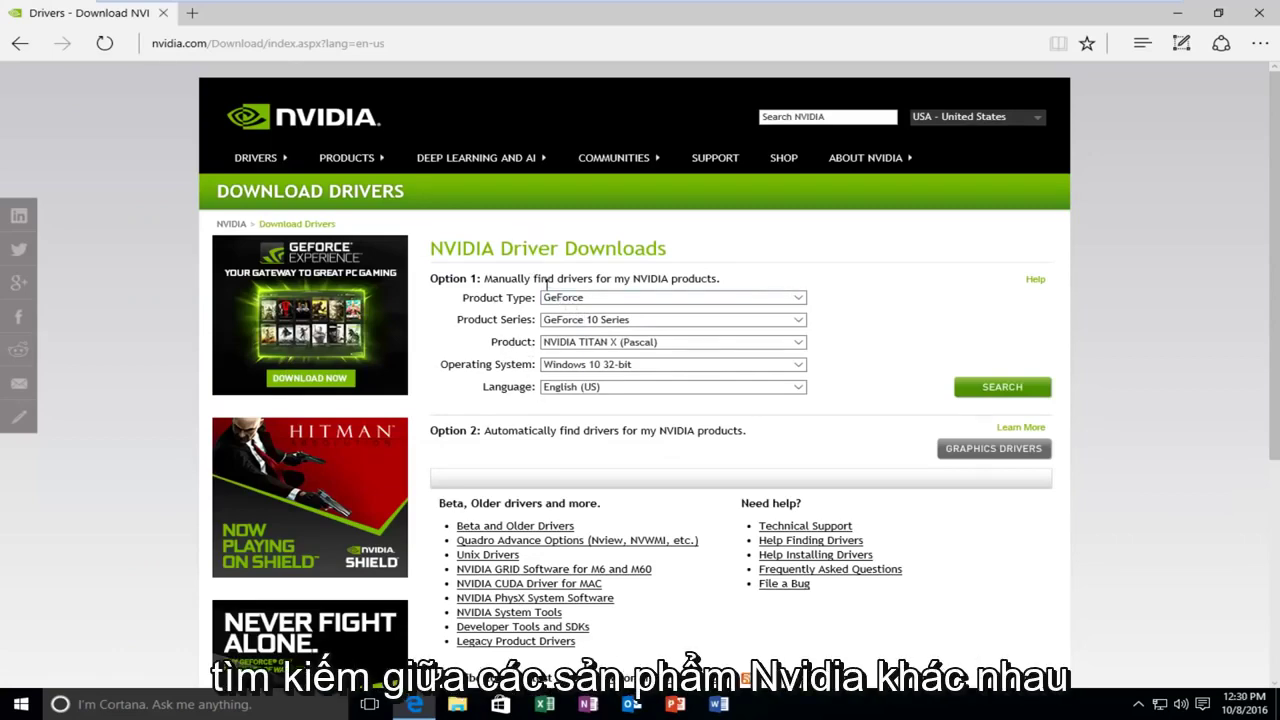
- Start NVIDIA's Smart Scan with GRAPHICS DRIVERS under Option 2 on the Driver Downloads page
scroll(545, 290, down, 3)
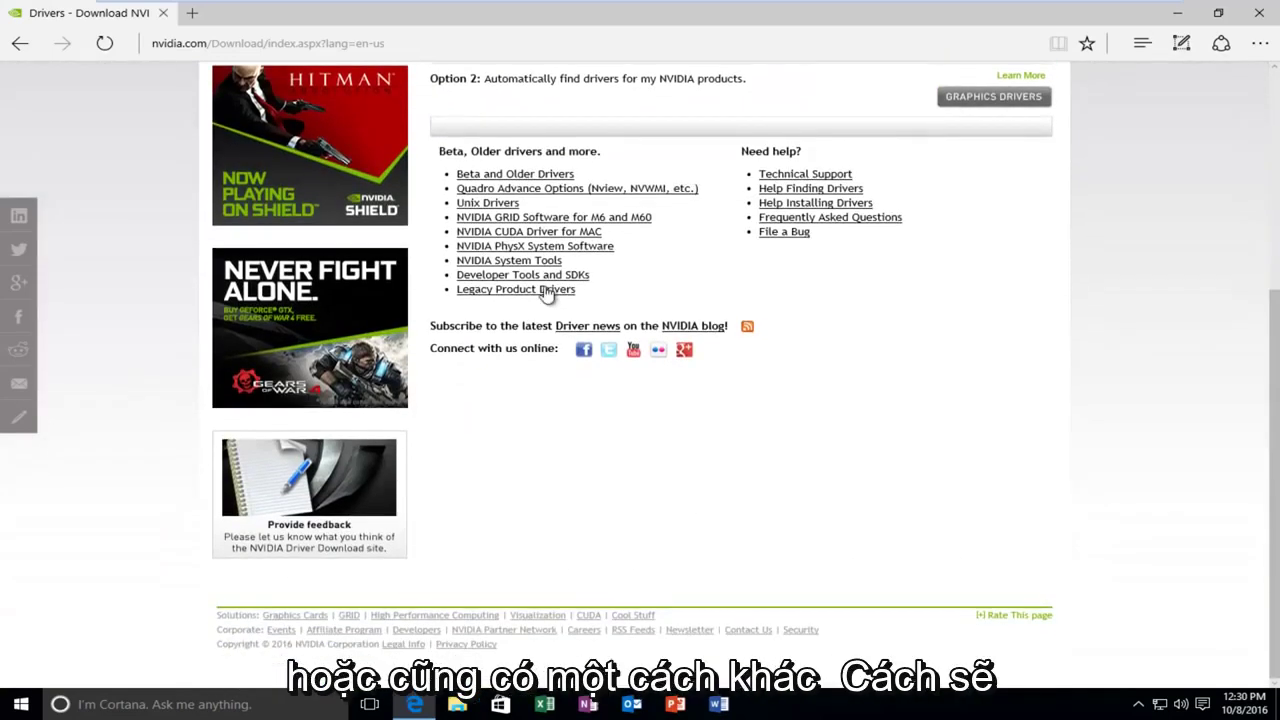
scroll(545, 290, up, 2)
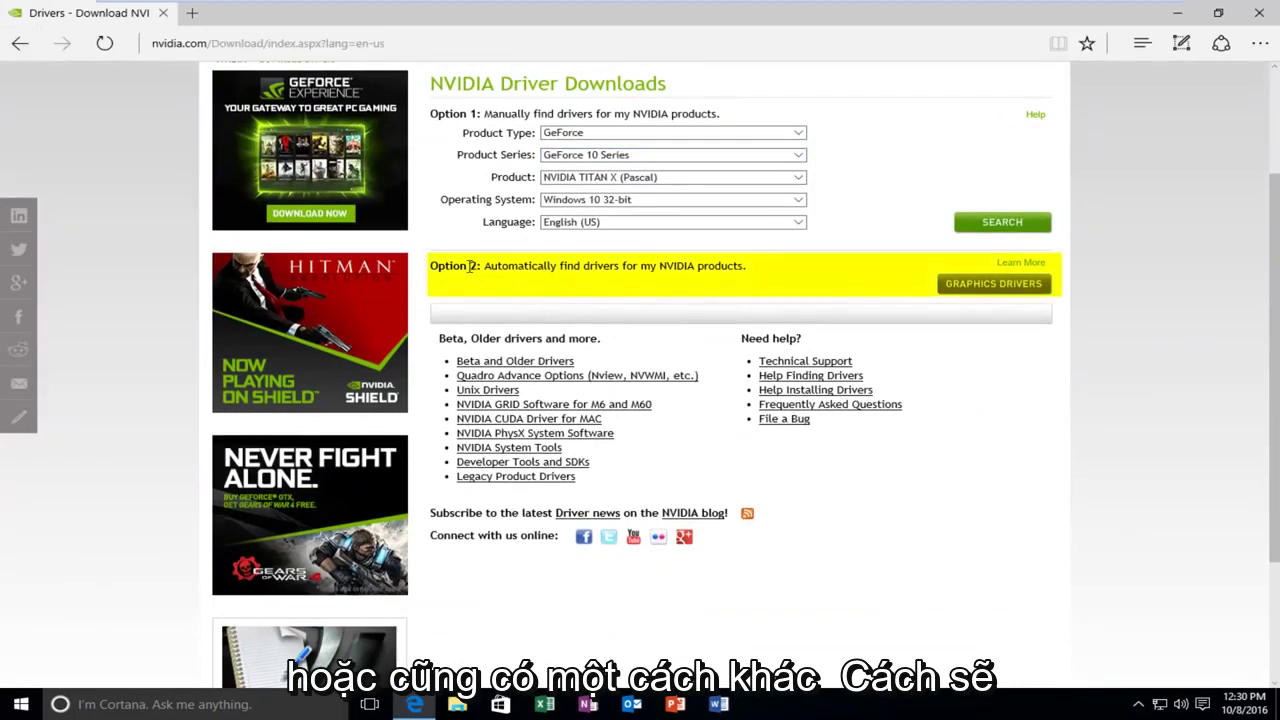
click(978, 286)
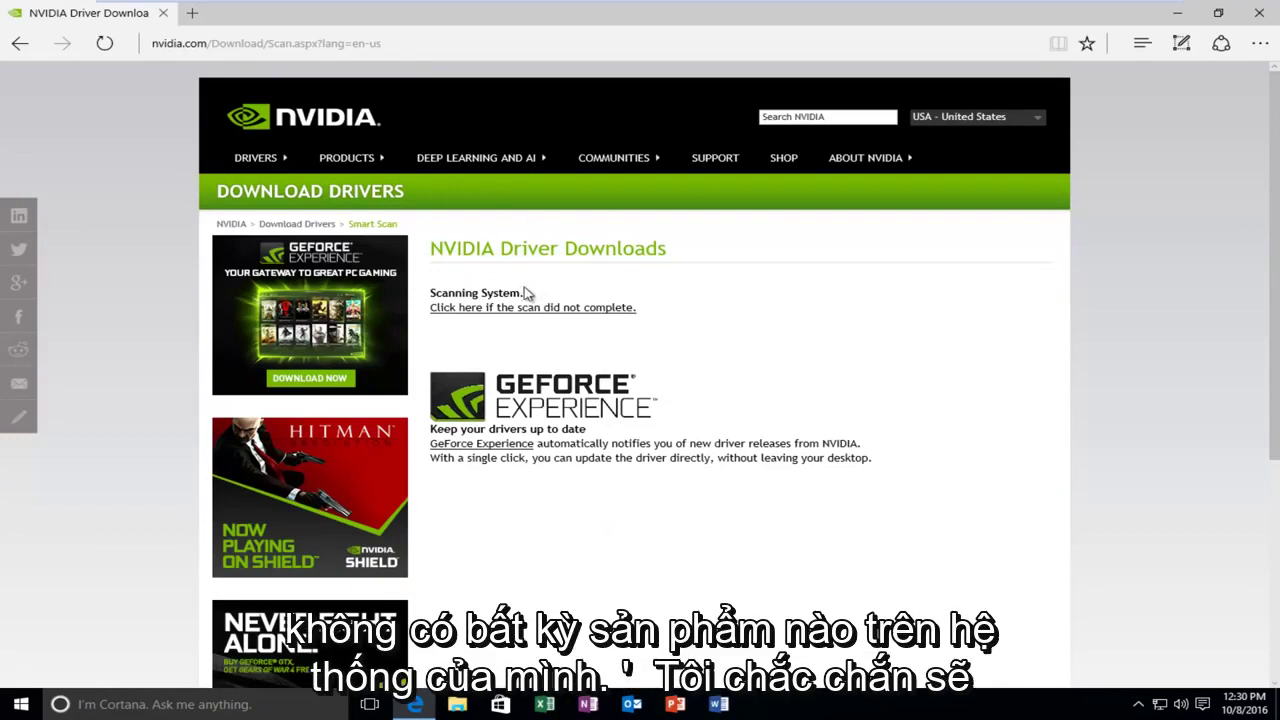
click(229, 41)
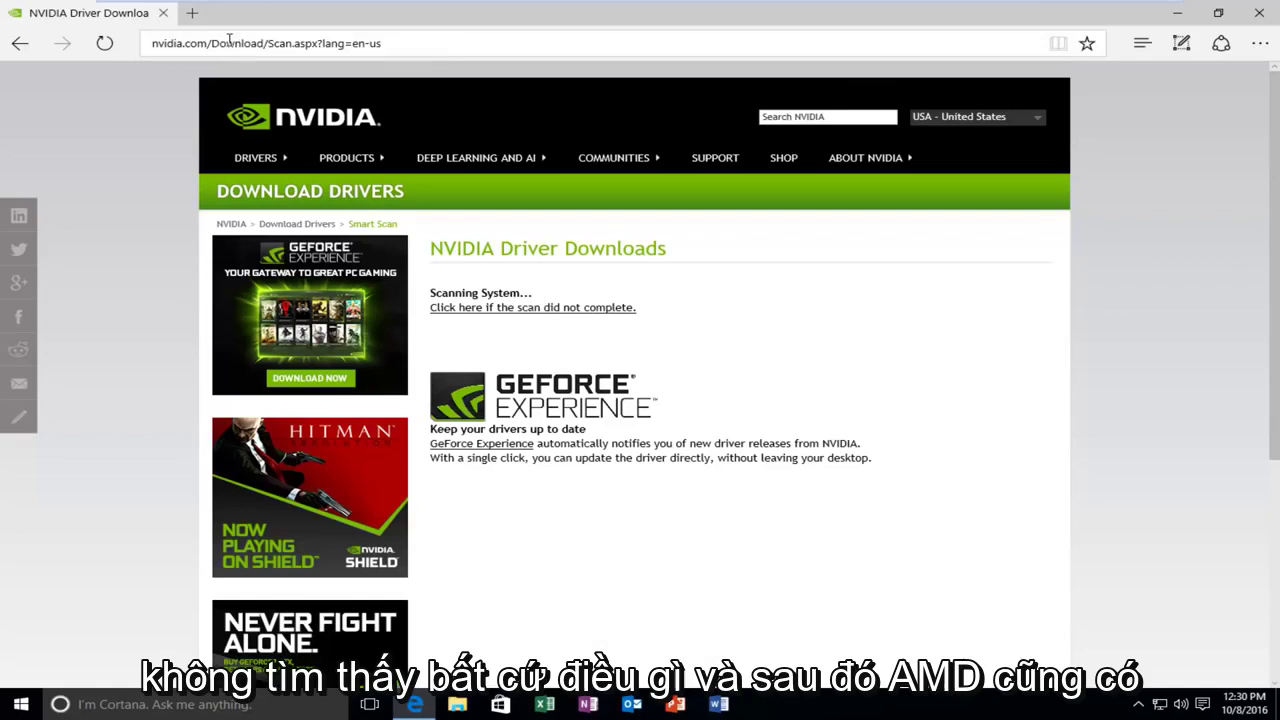
- Search Bing for 'amd driver download' from the Edge address bar
key(BackSpace)
text(amd)
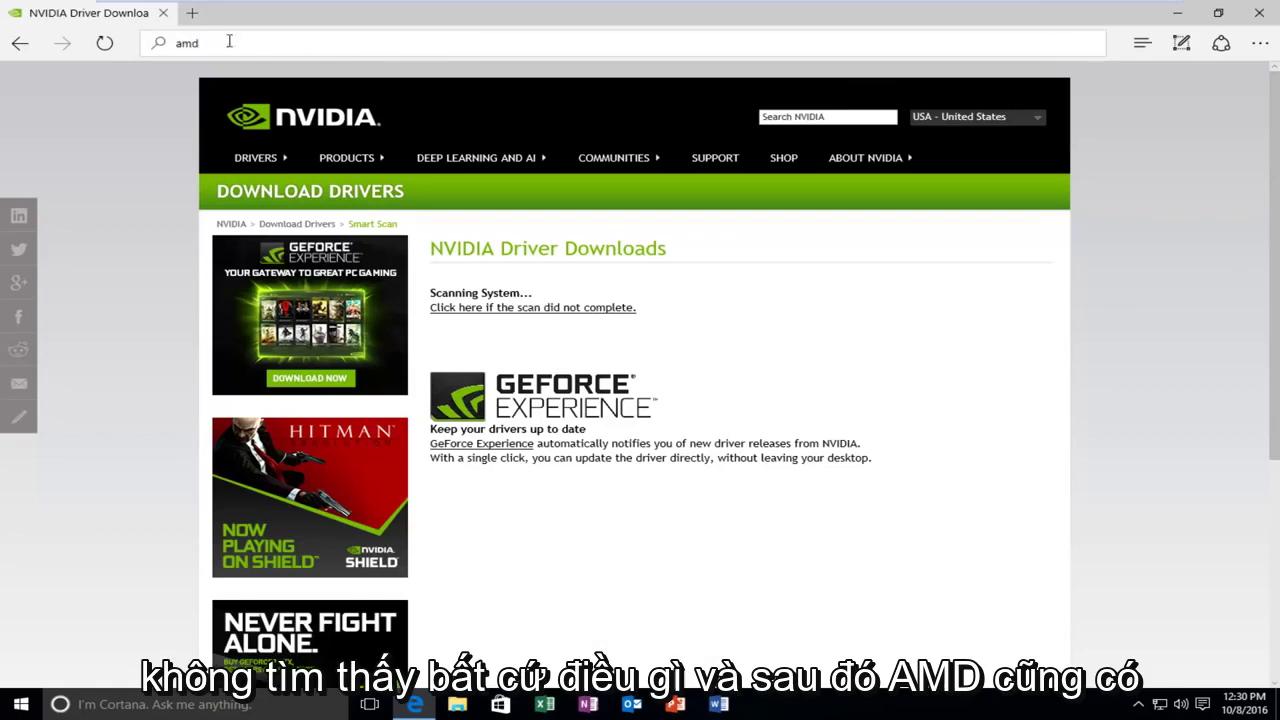
text( driver)
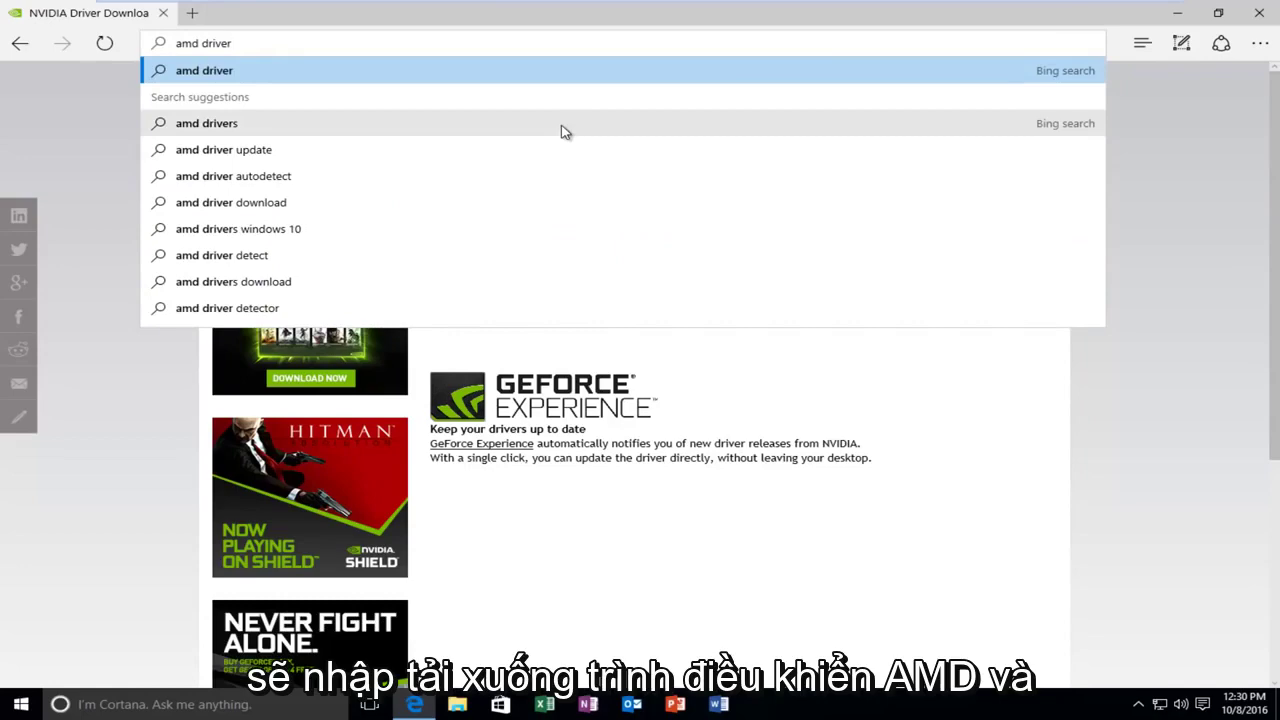
text( download)
key(Return)
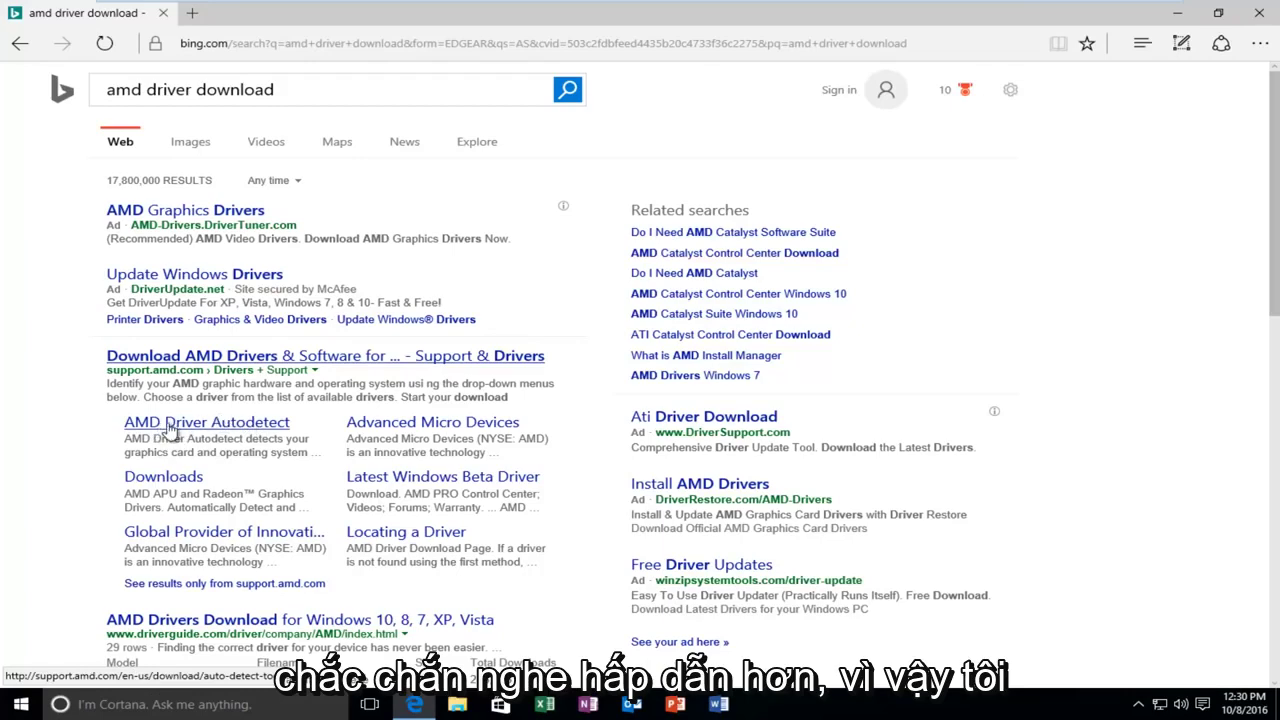
- Open AMD's Driver Autodetect page for the 4.7 MB tool and dismiss the cookie banner
click(201, 427)
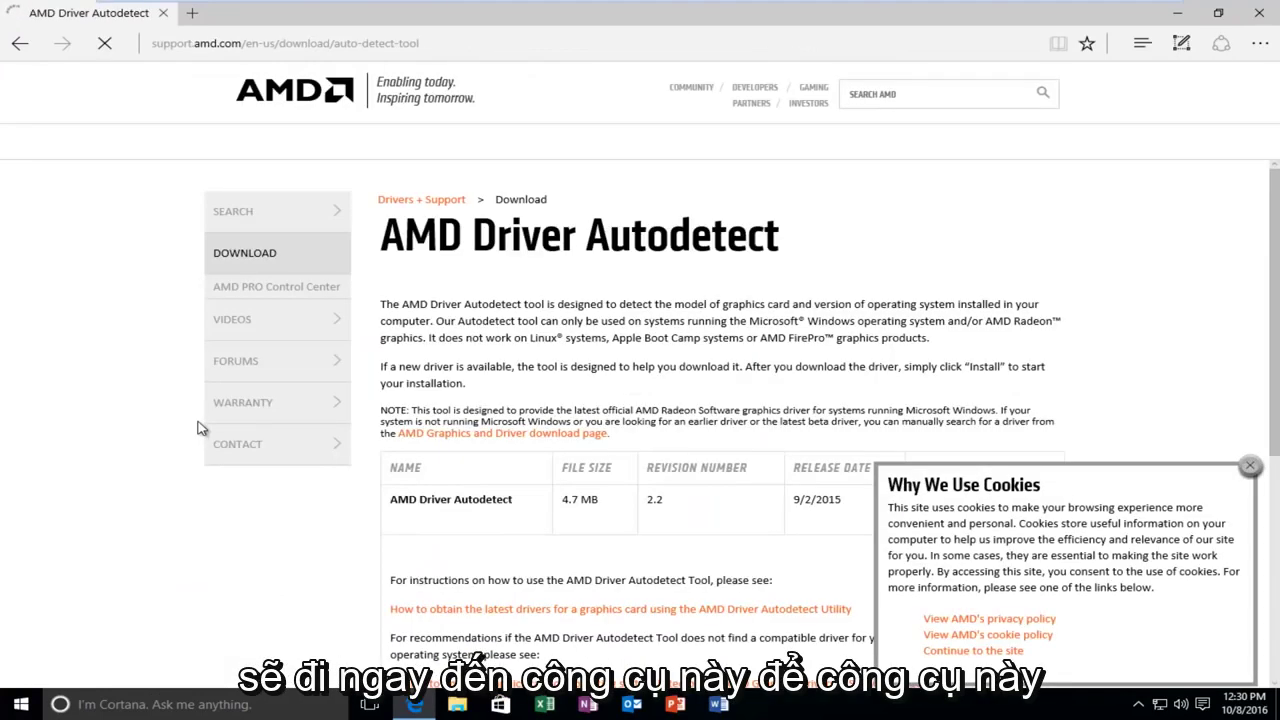
scroll(700, 400, down, 1)
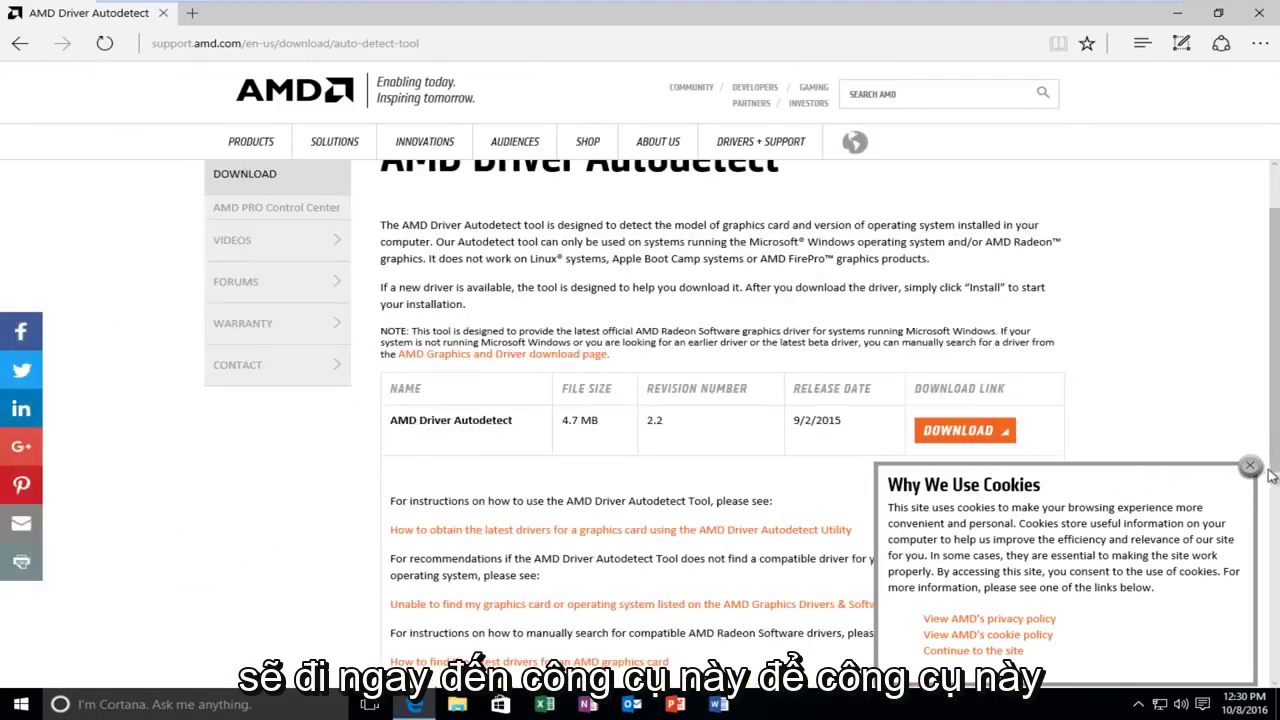
click(1250, 466)
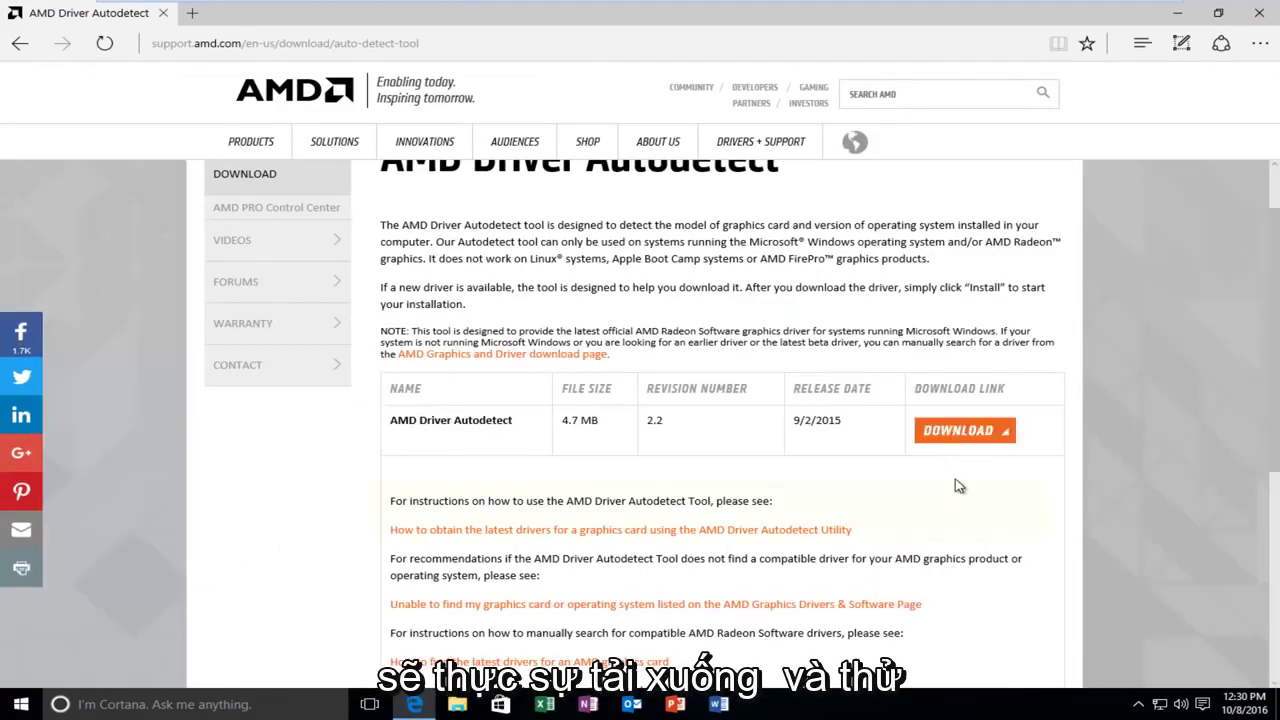
scroll(955, 485, up, 1)
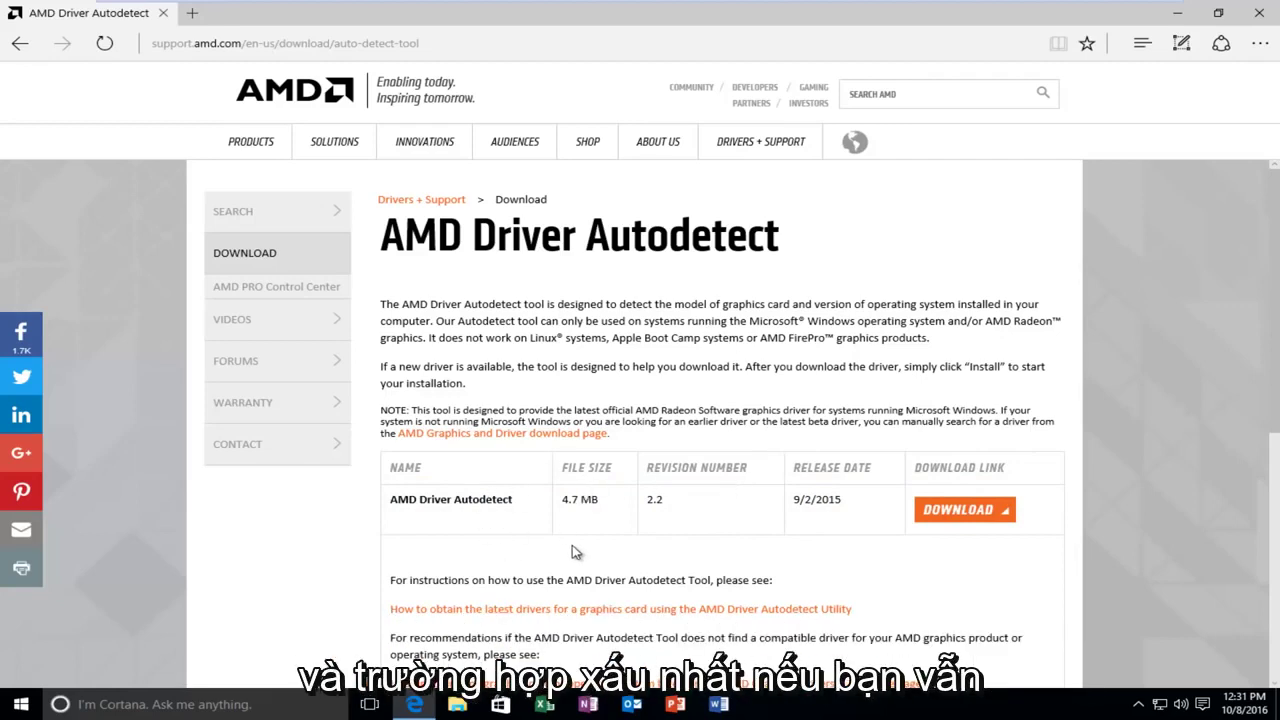
- Close Edge and launch Device Manager by searching 'device manager' from Start
click(1256, 20)
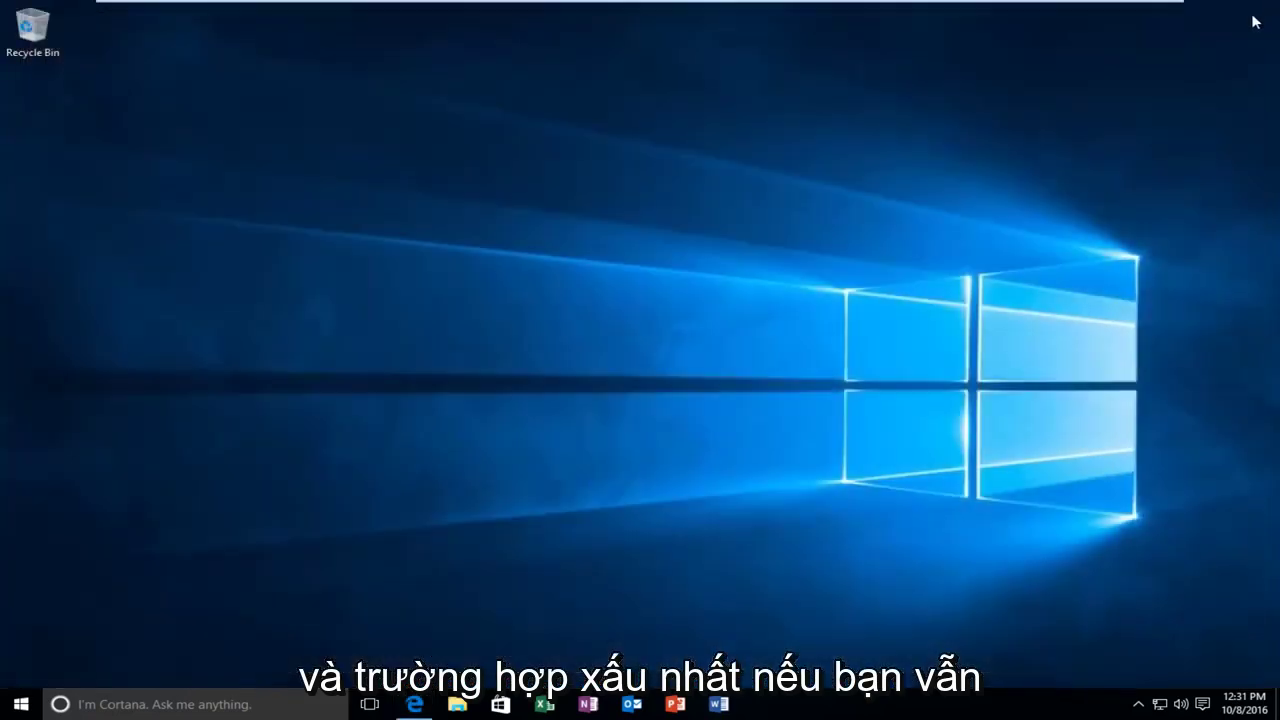
click(22, 705)
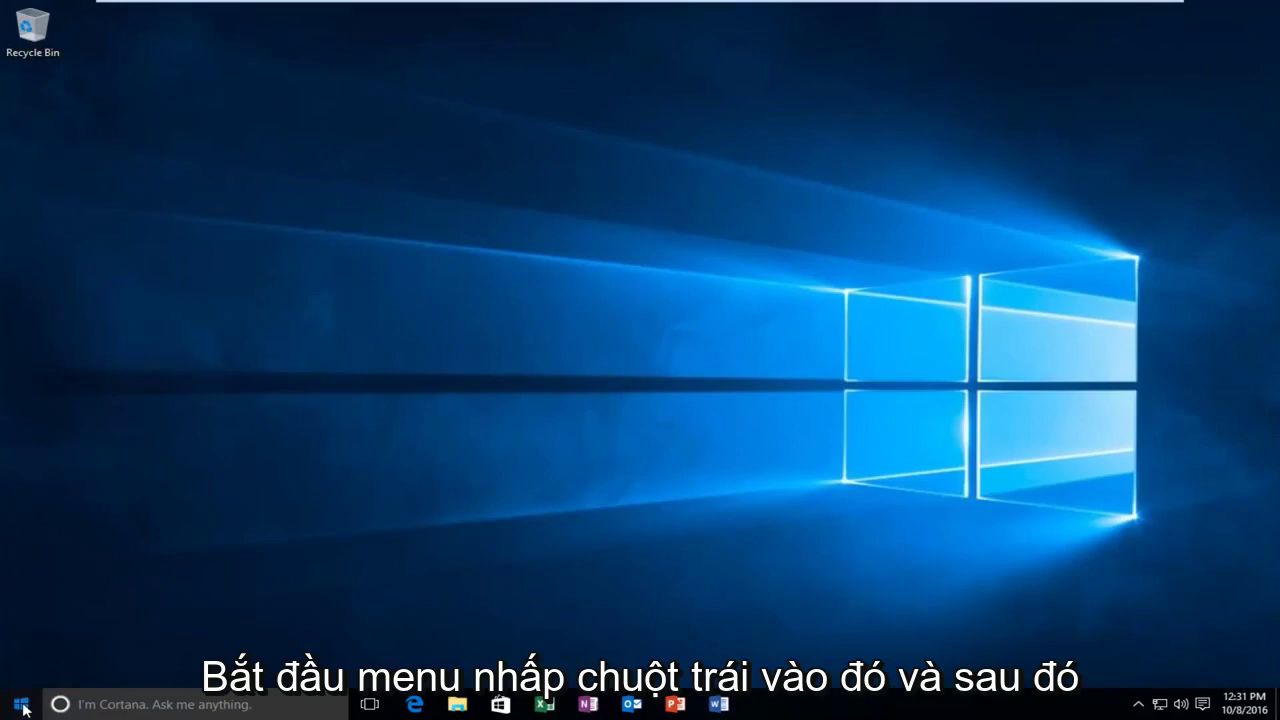
text(device)
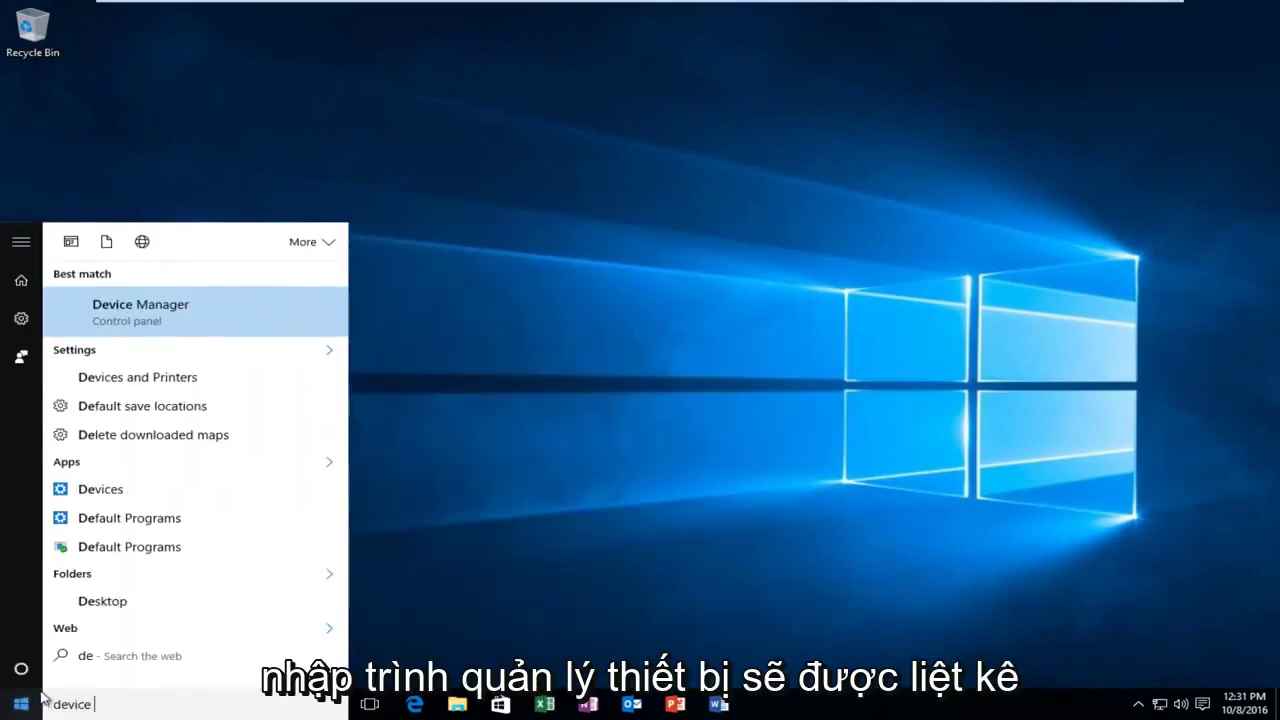
text( manager)
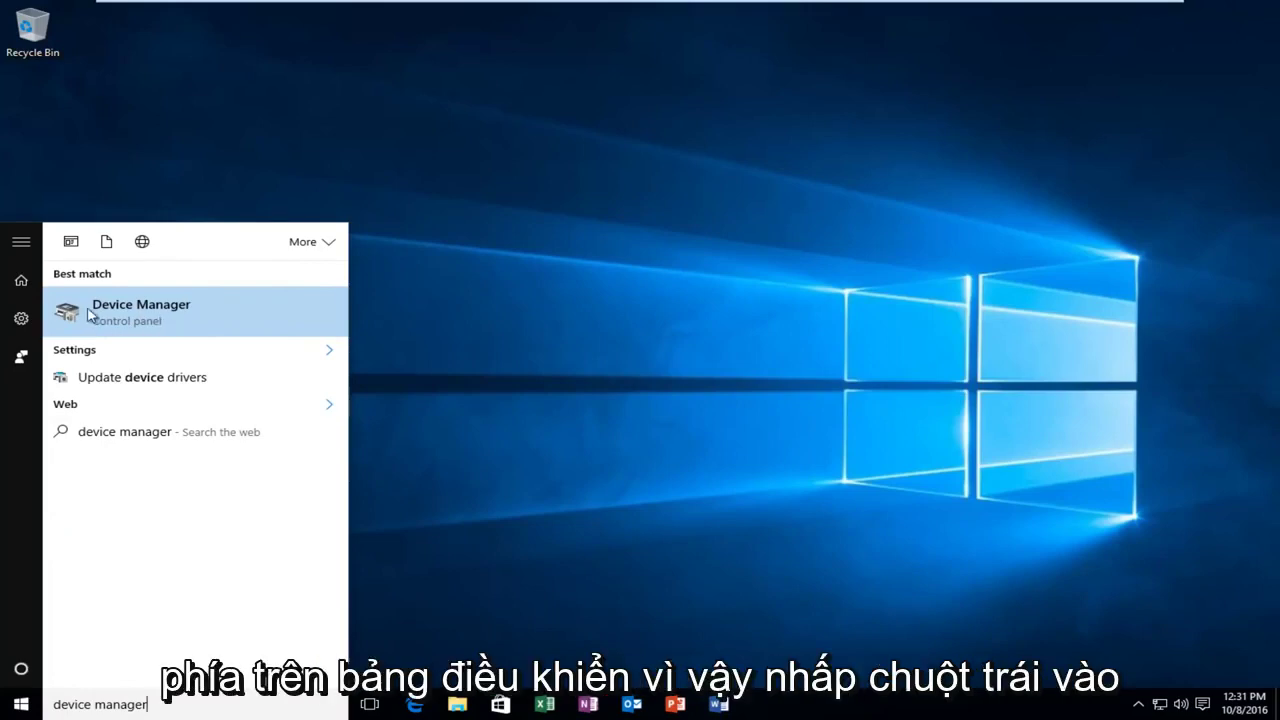
click(70, 316)
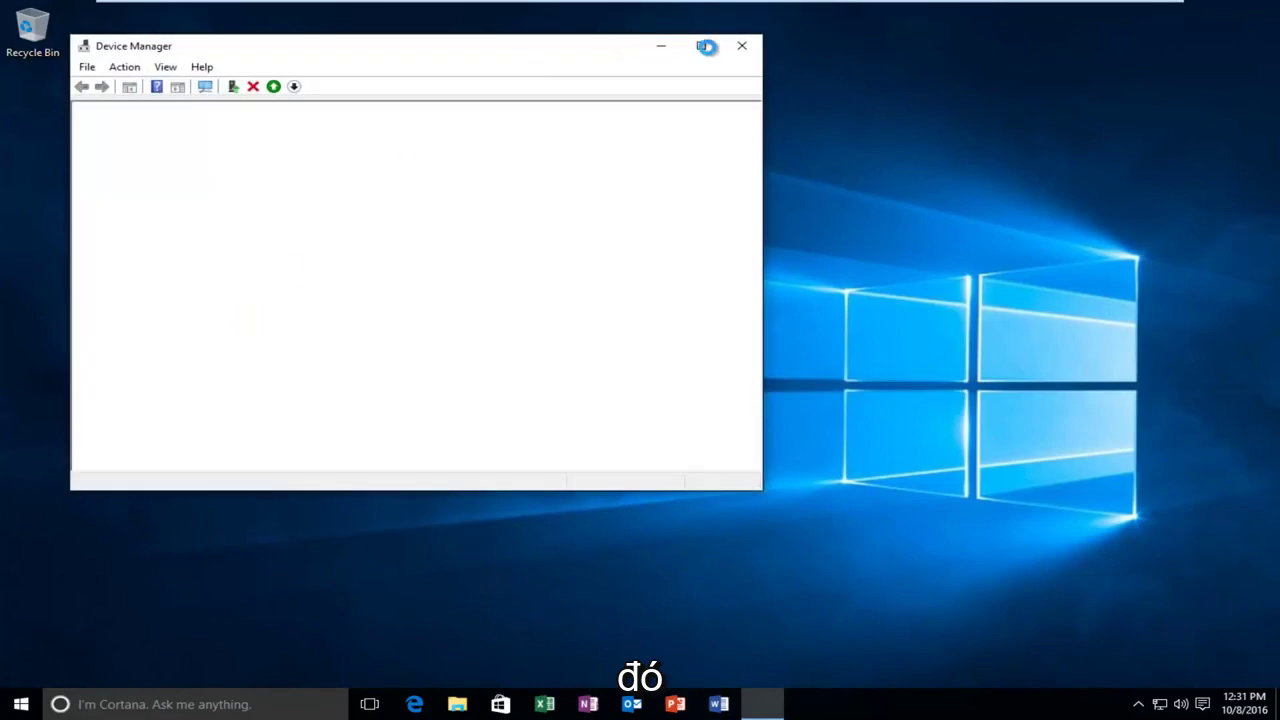
- Maximize Device Manager, expand Display adapters and bring up the VMware SVGA 3D context menu
click(706, 46)
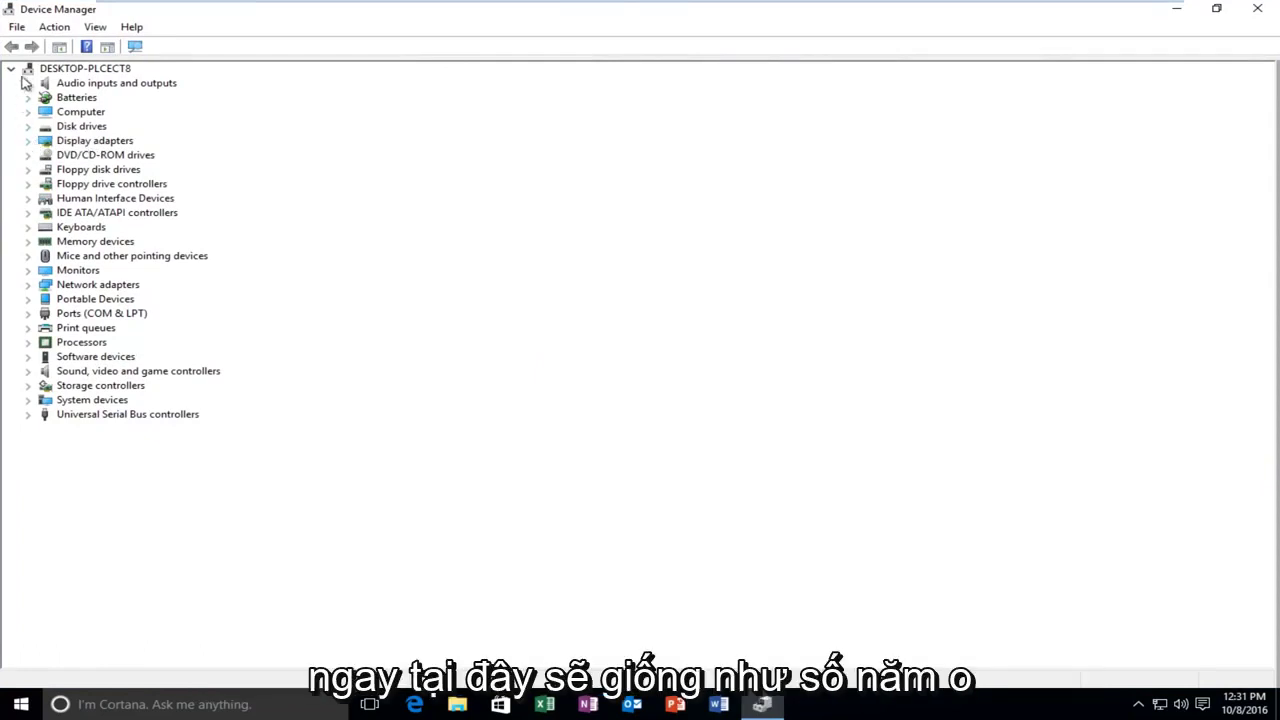
click(28, 140)
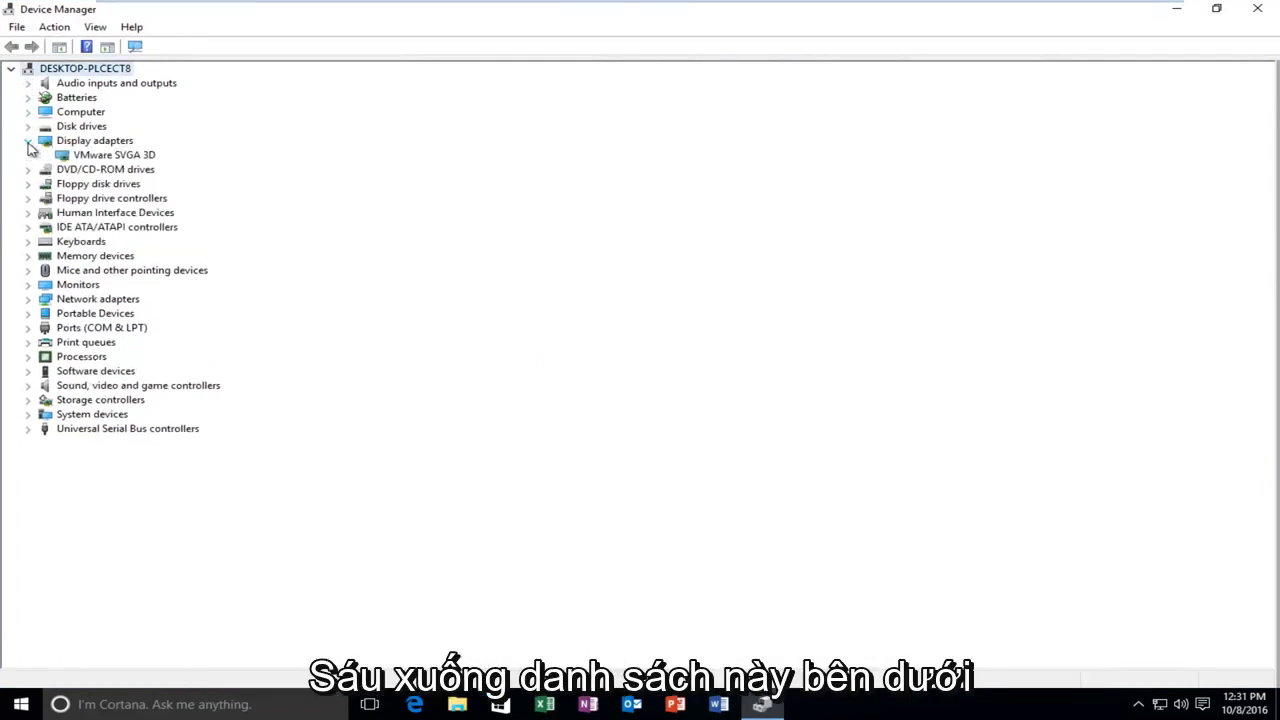
click(98, 157)
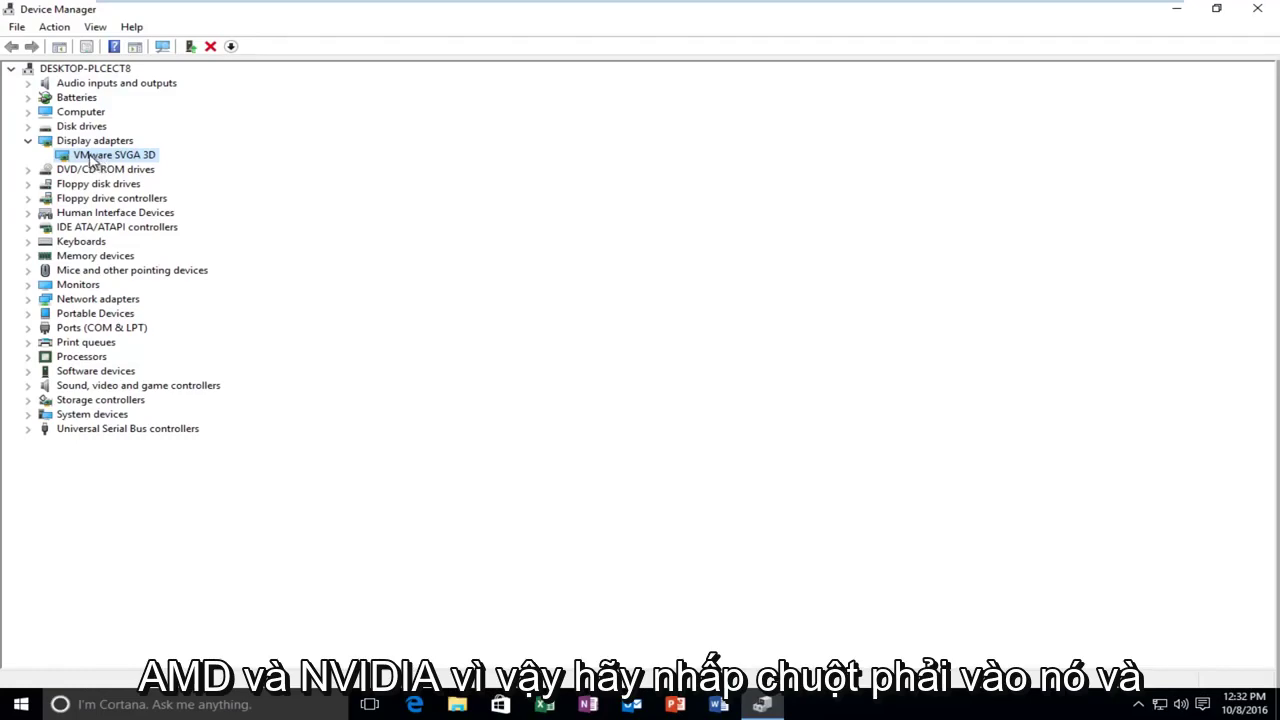
right_click(90, 158)
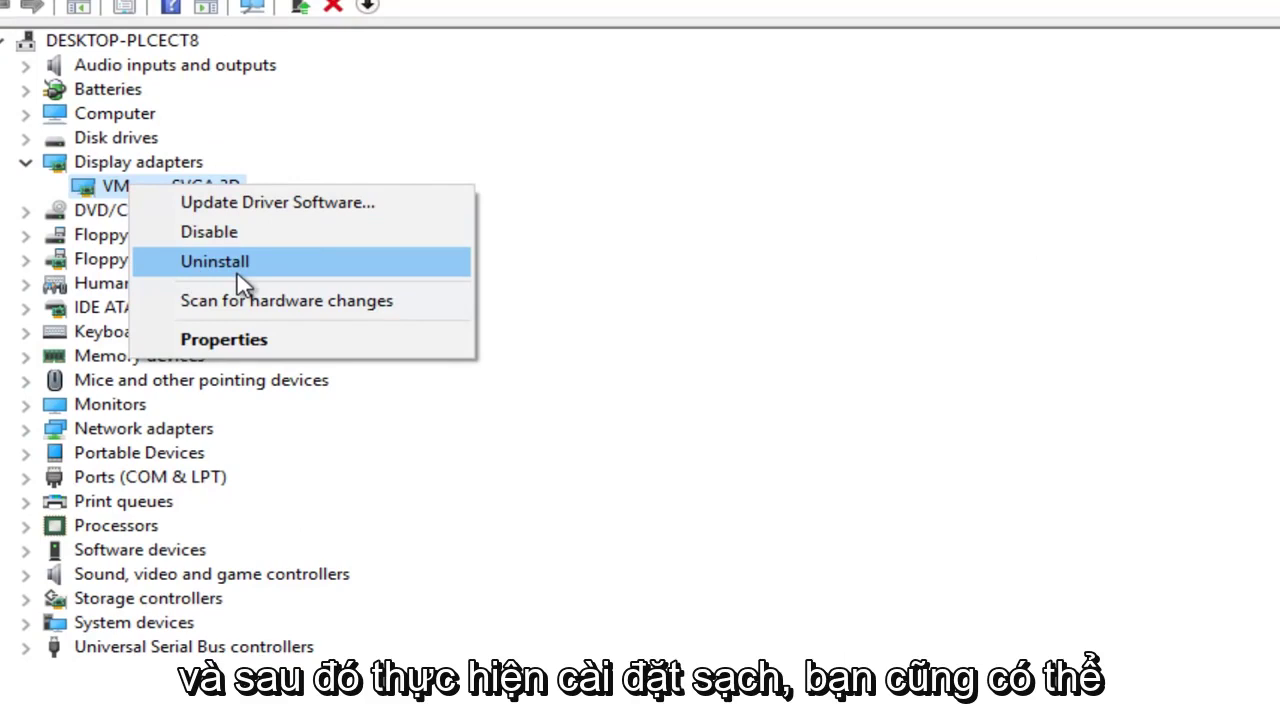
- Open VMware SVGA 3D properties and review its Driver, Details and General tabs
click(211, 344)
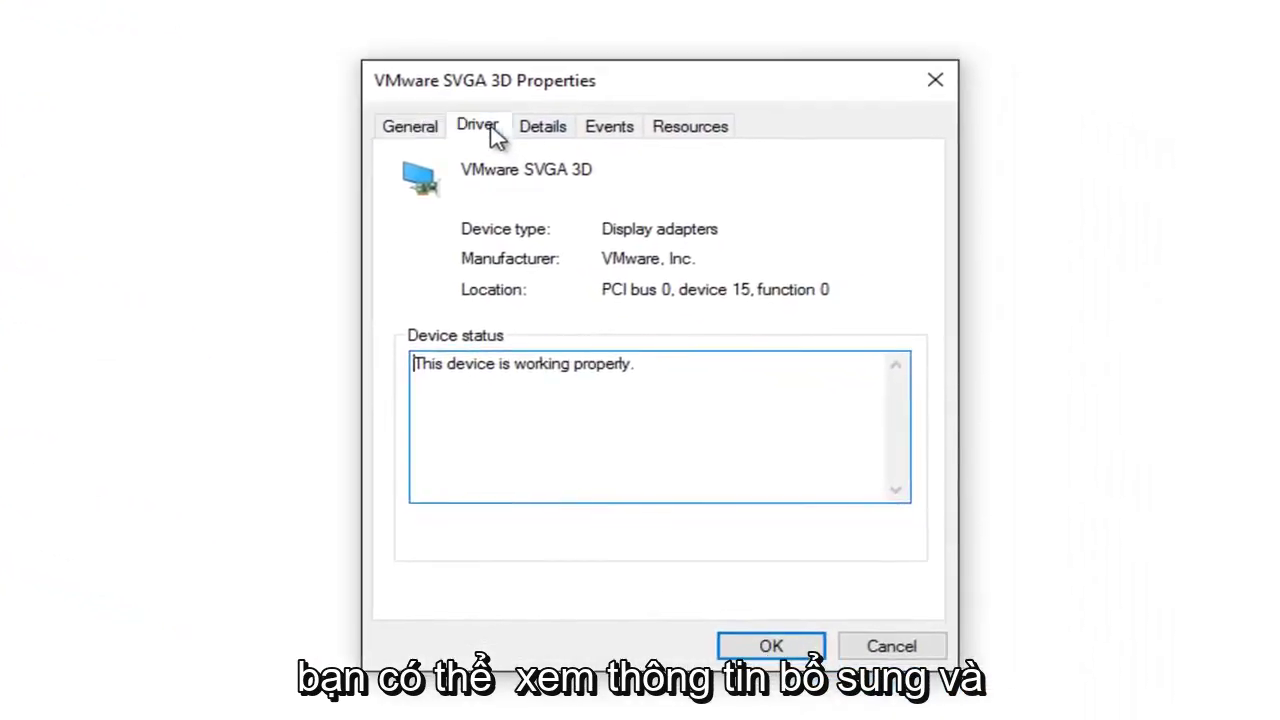
click(480, 128)
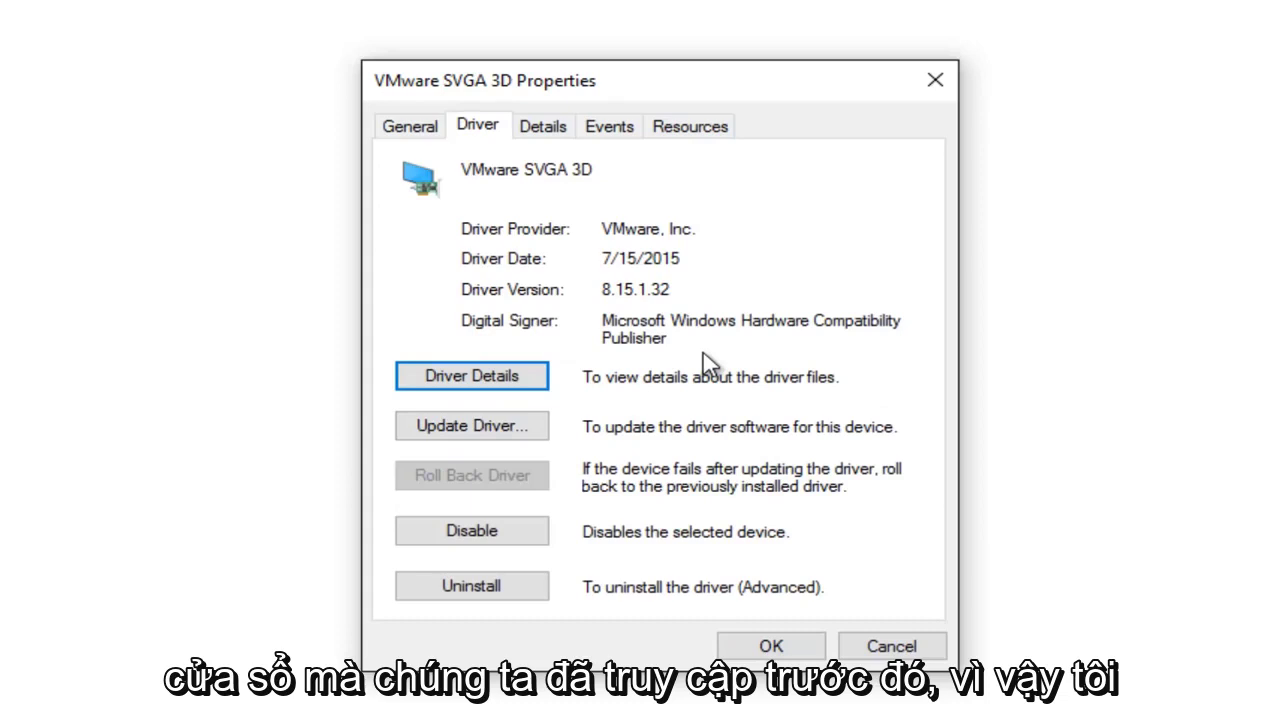
click(560, 127)
click(481, 157)
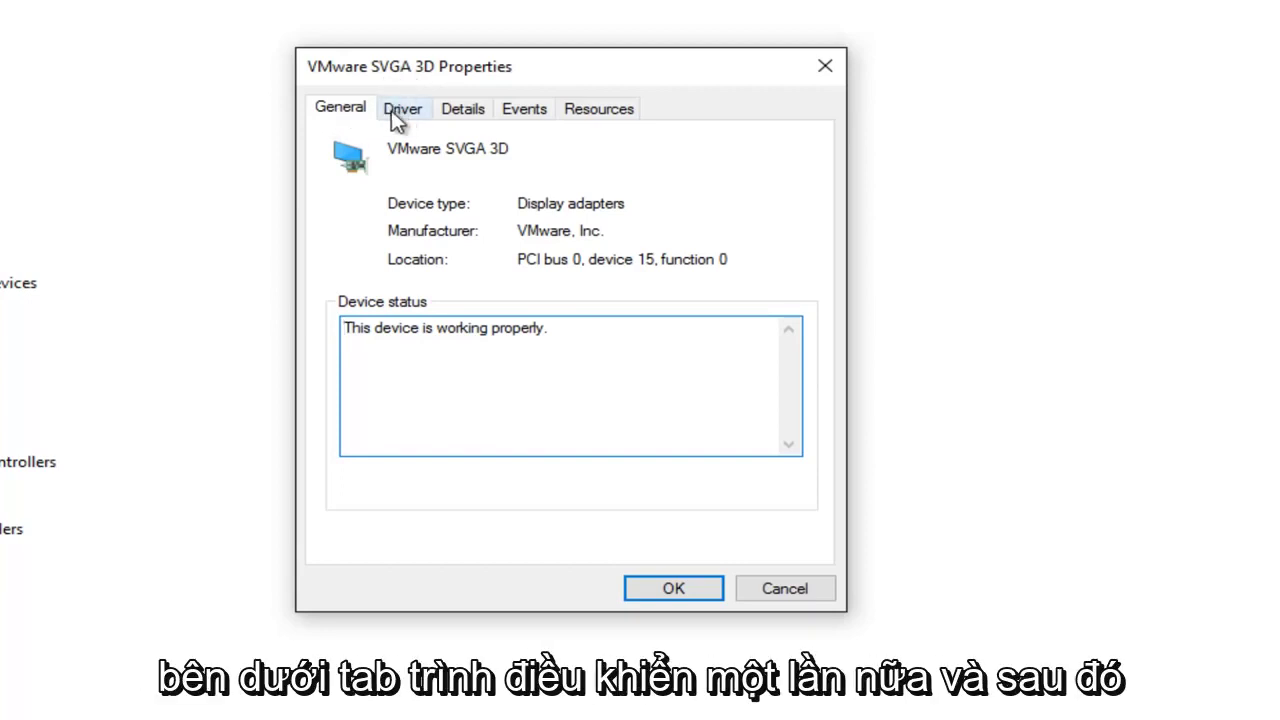
- From the VMware SVGA 3D driver properties, launch the Update Driver Software wizard
click(403, 110)
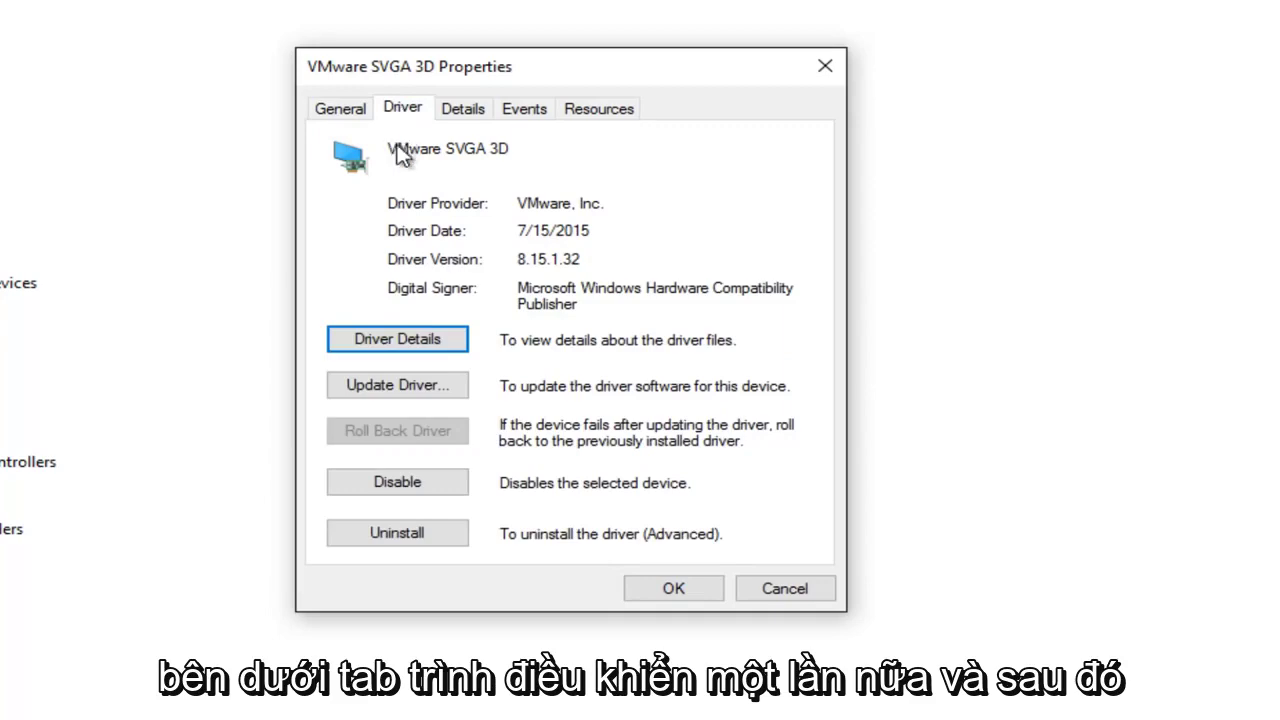
click(420, 385)
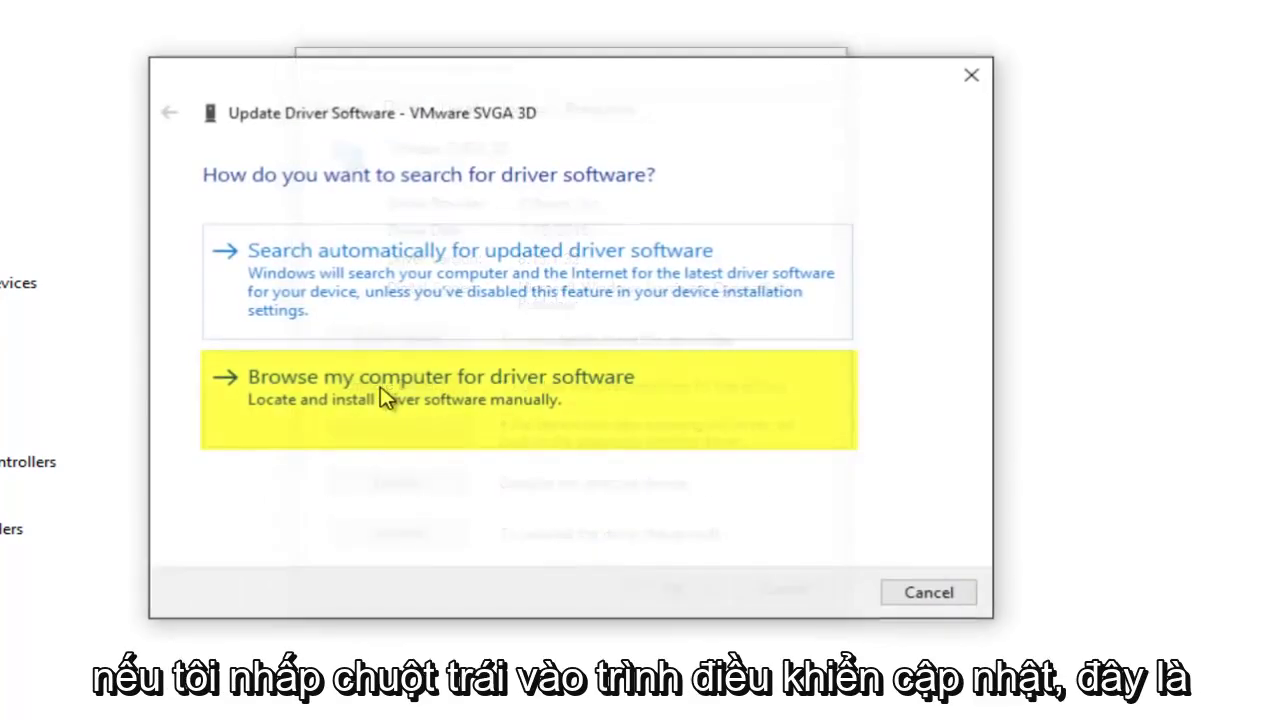